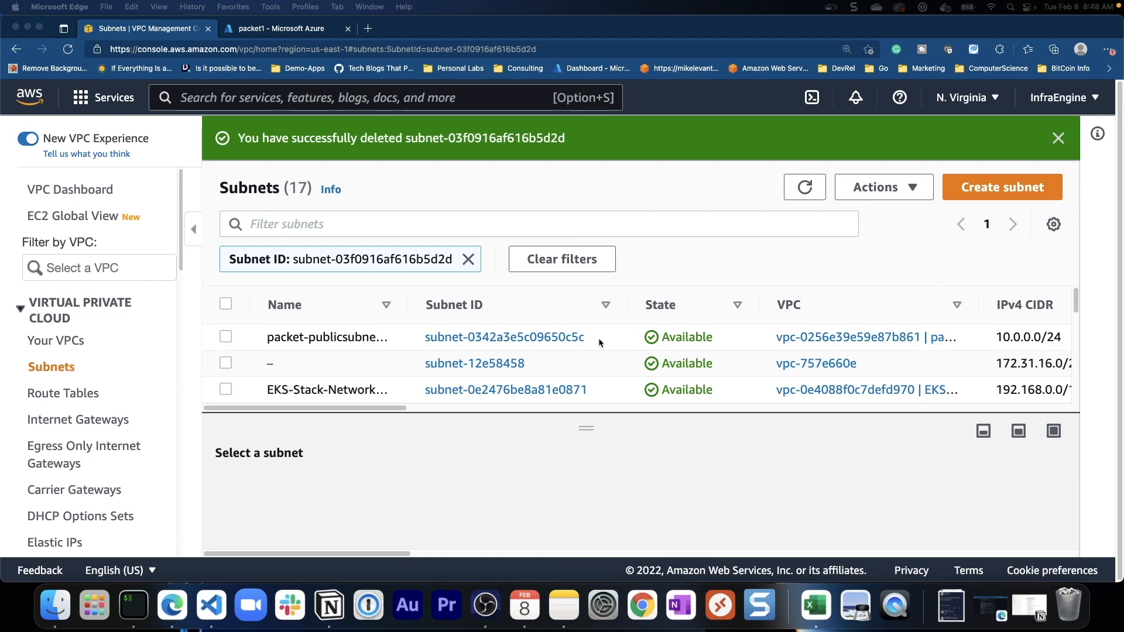
Open the packet-publicsubnet-1 subnet and examine the routes in its route table
left_click(519, 338)
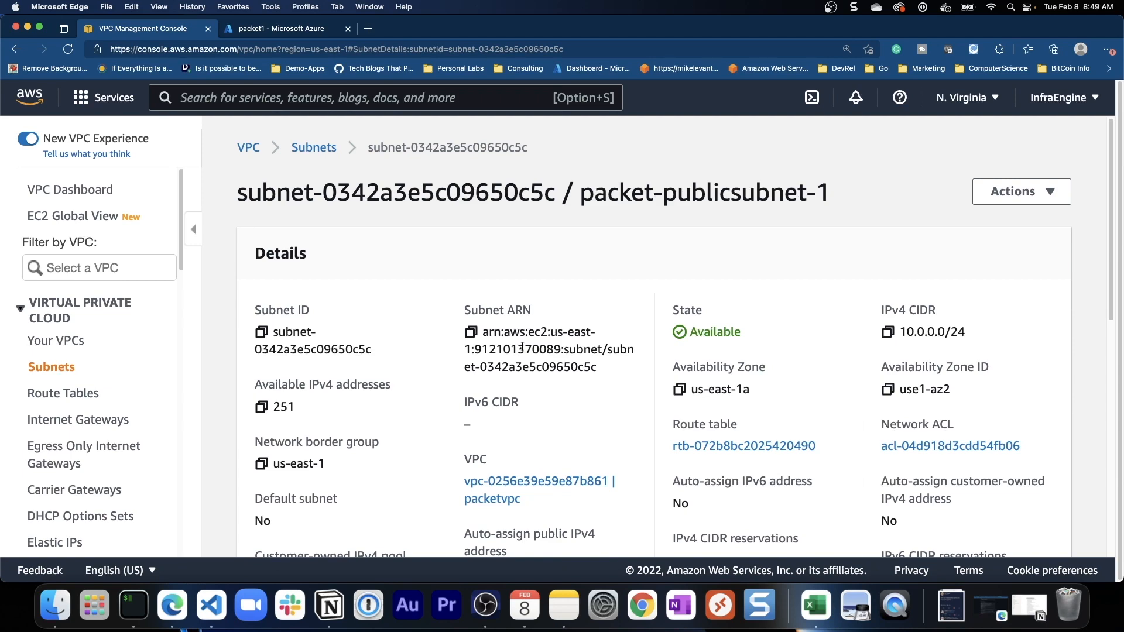
scroll(550, 360, "down", 10)
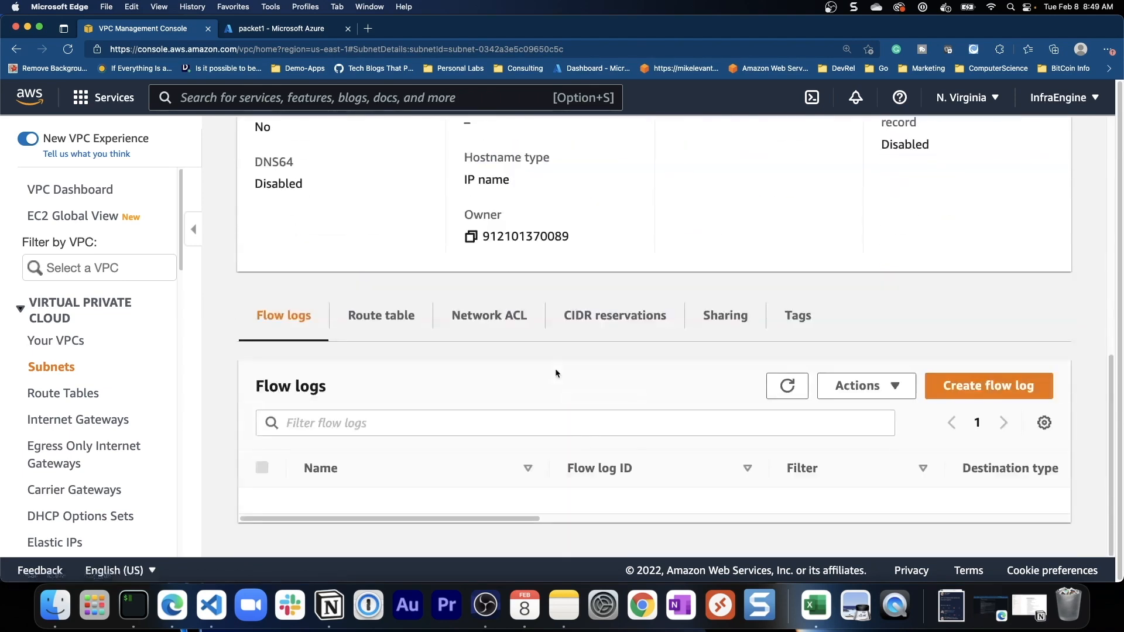
left_click(383, 317)
scroll(644, 410, "down", 4)
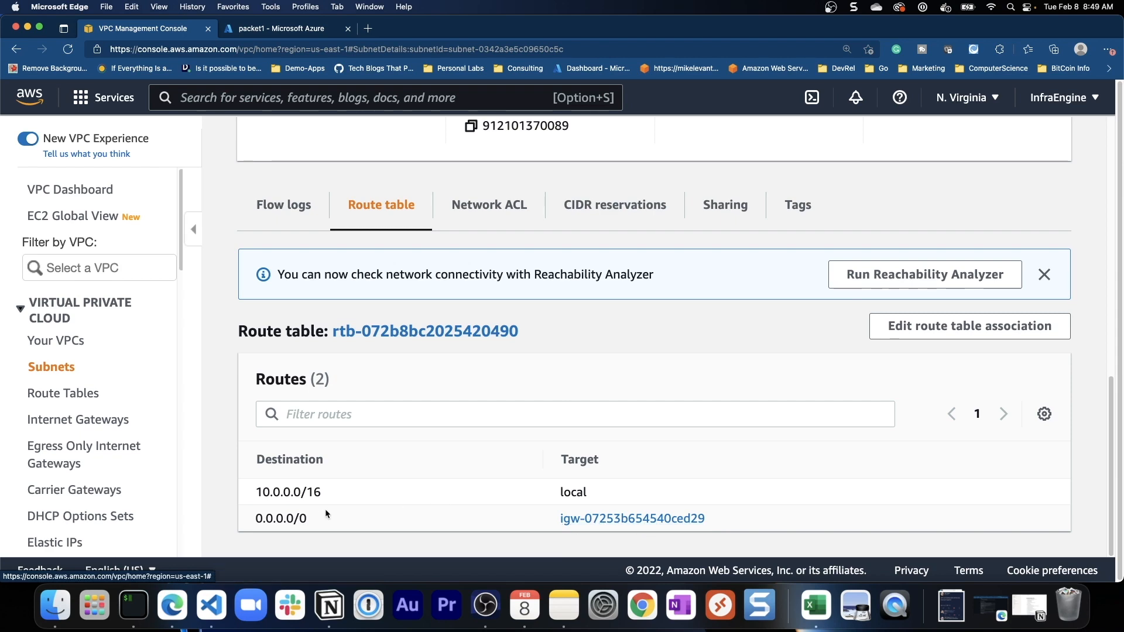
scroll(325, 508, "up", 10)
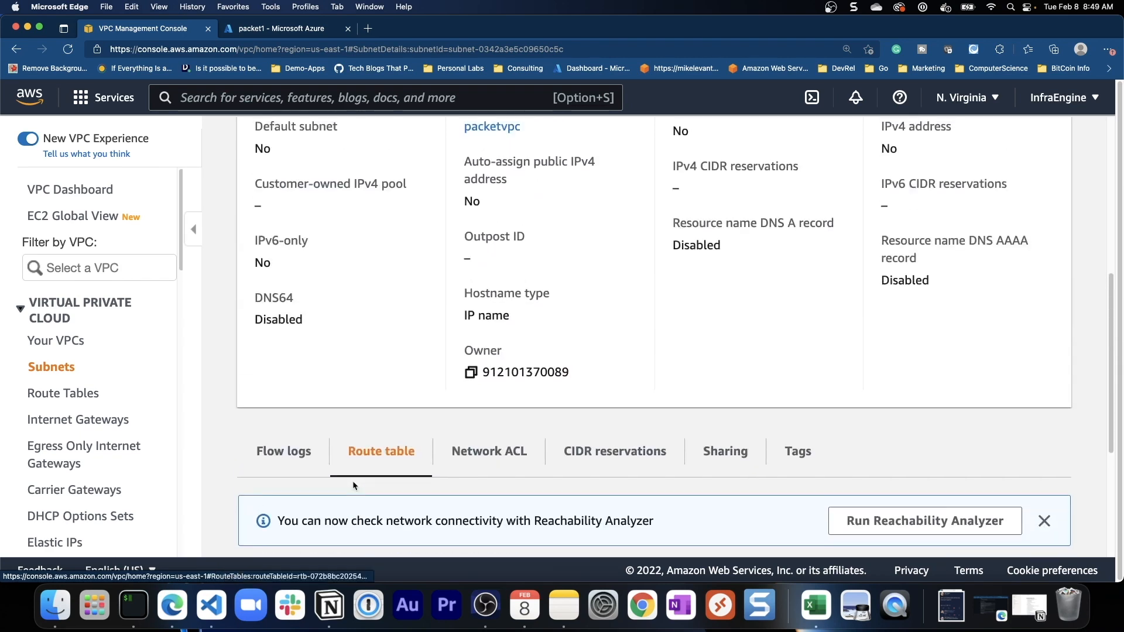
scroll(354, 483, "up", 2)
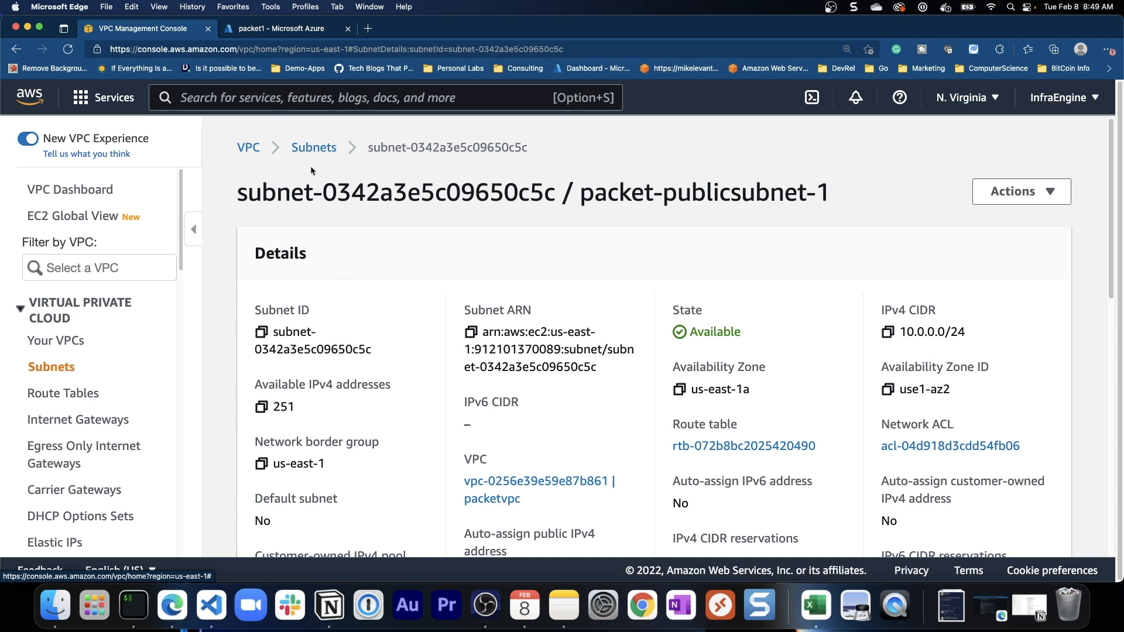
Return to the subnet list and start creating a new subnet in the packetvpc VPC
left_click(319, 149)
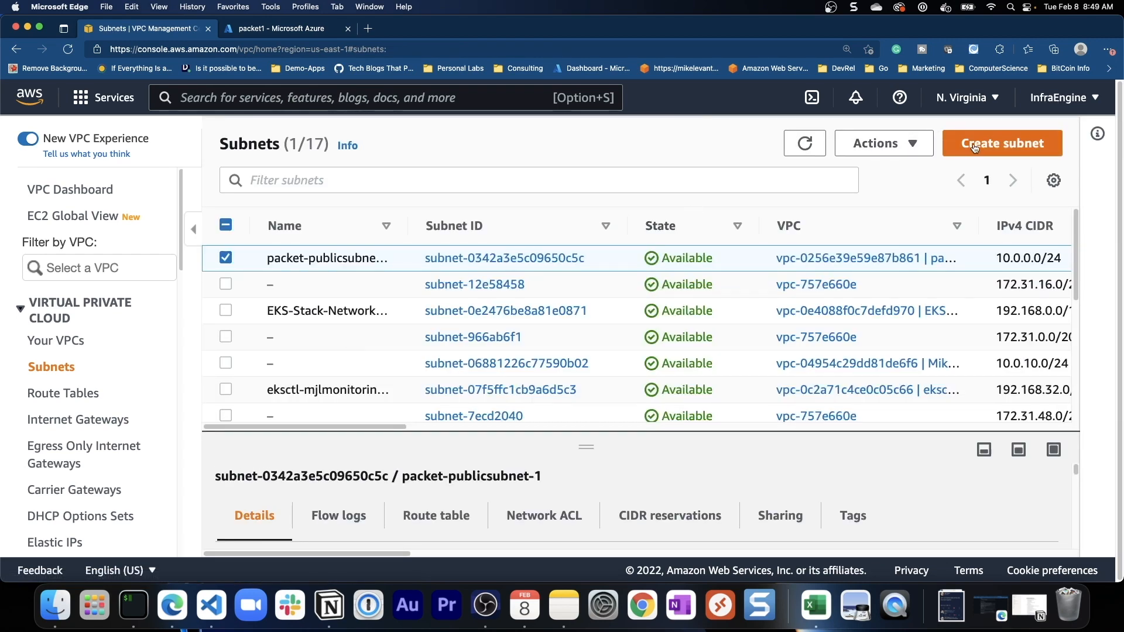
left_click(975, 148)
left_click(374, 336)
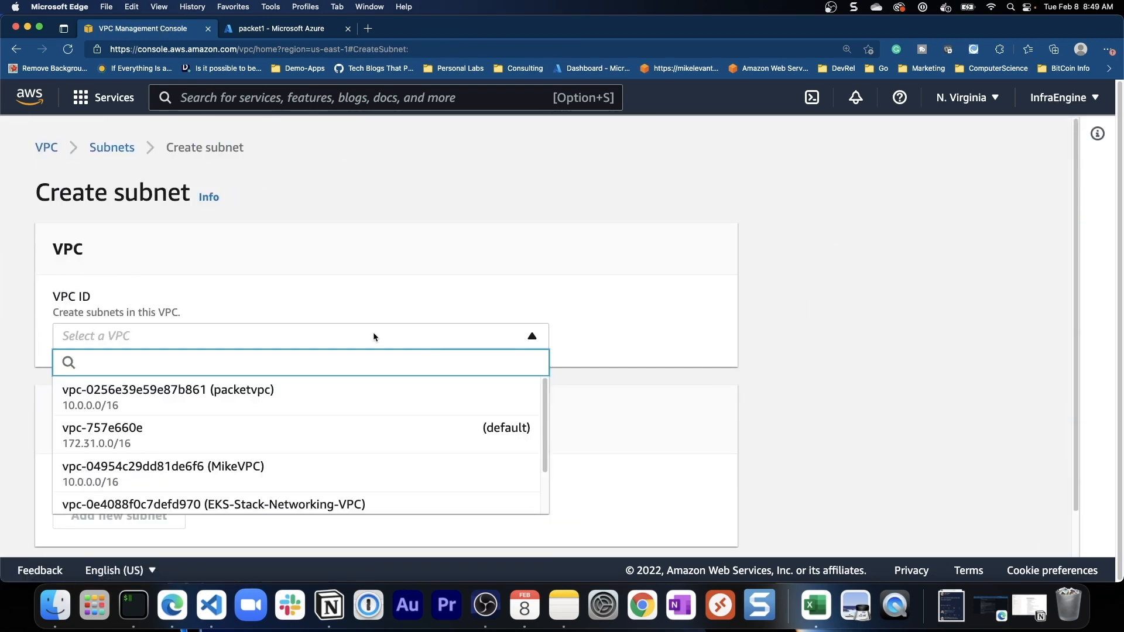
left_click(337, 397)
Name the new subnet packet-private-1 and set its availability zone to US East (N. Virginia) / us-east-1b
scroll(599, 364, "down", 2)
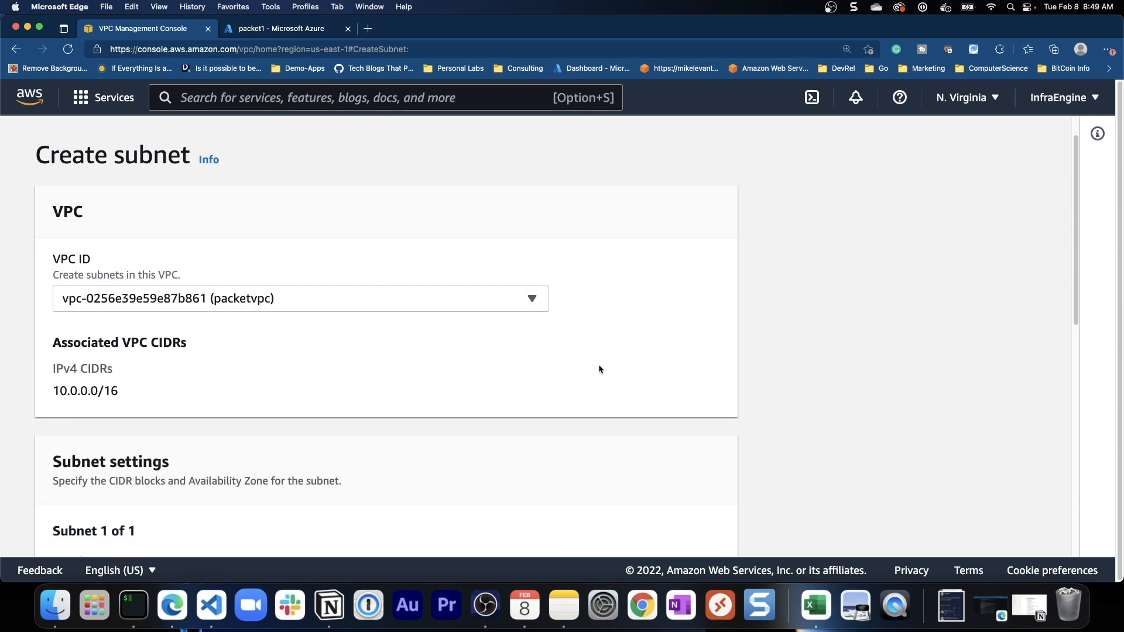
scroll(598, 368, "down", 2)
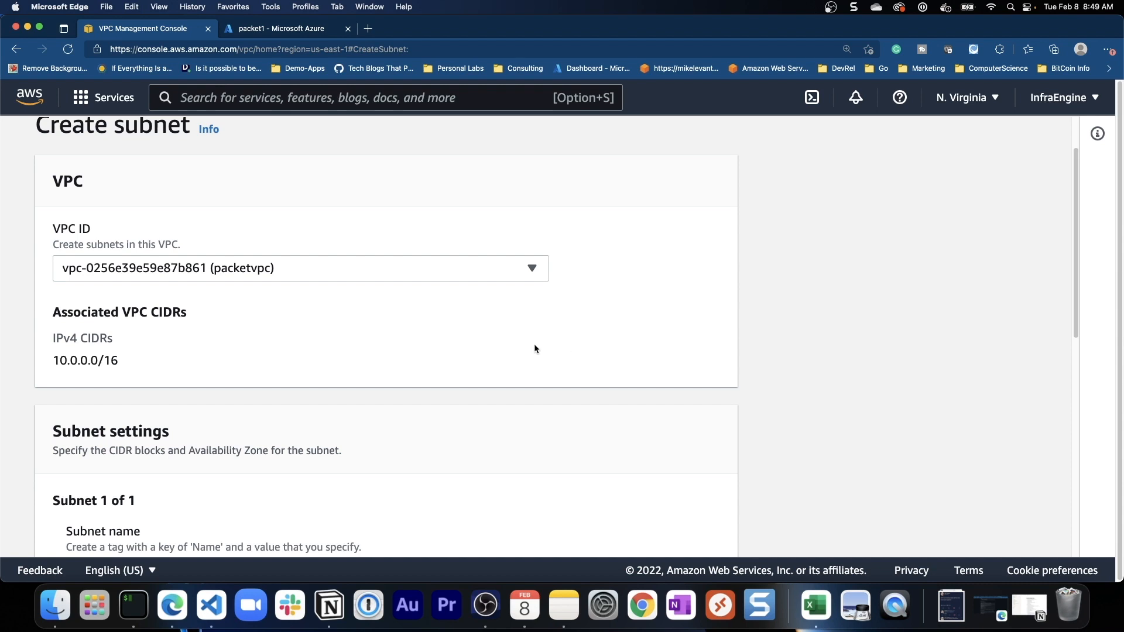
scroll(517, 346, "down", 6)
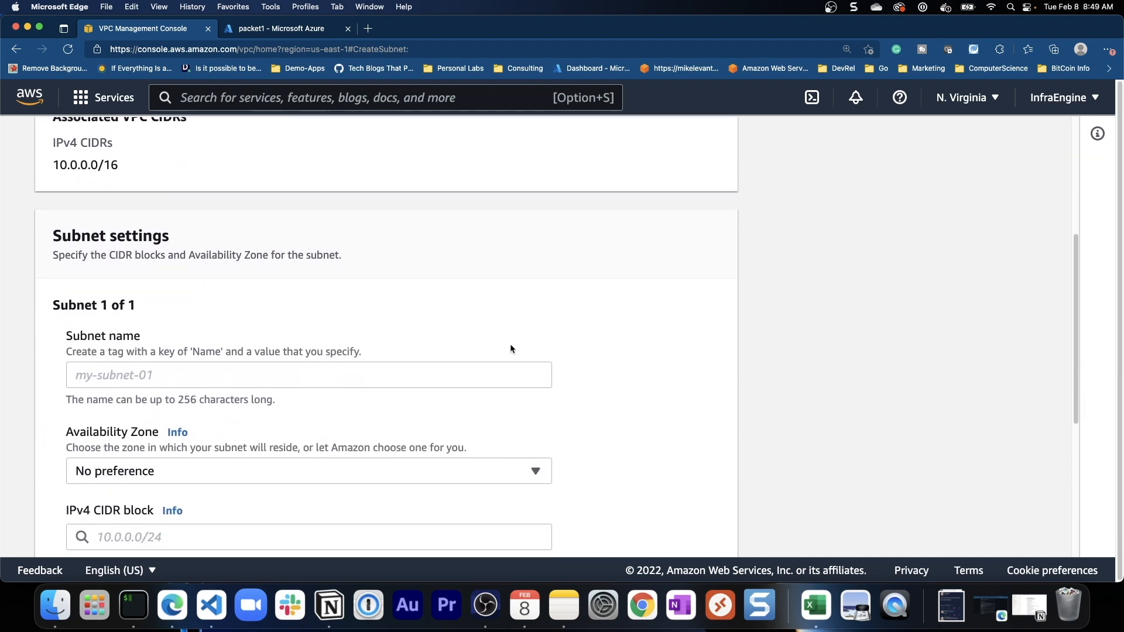
left_click(323, 361)
left_click(556, 380)
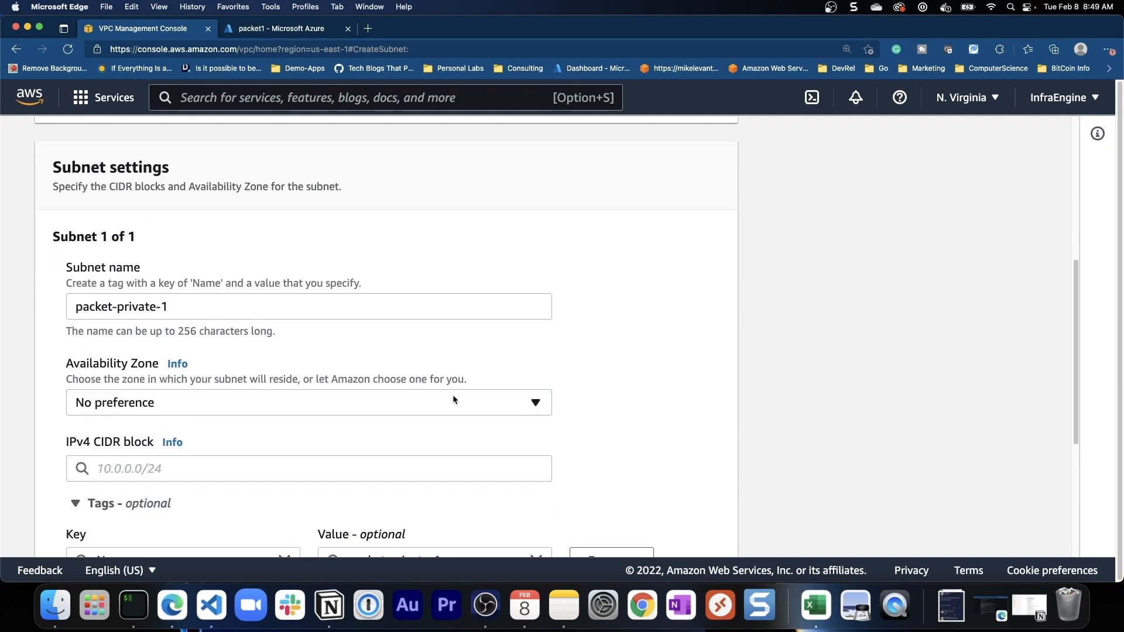
left_click(443, 408)
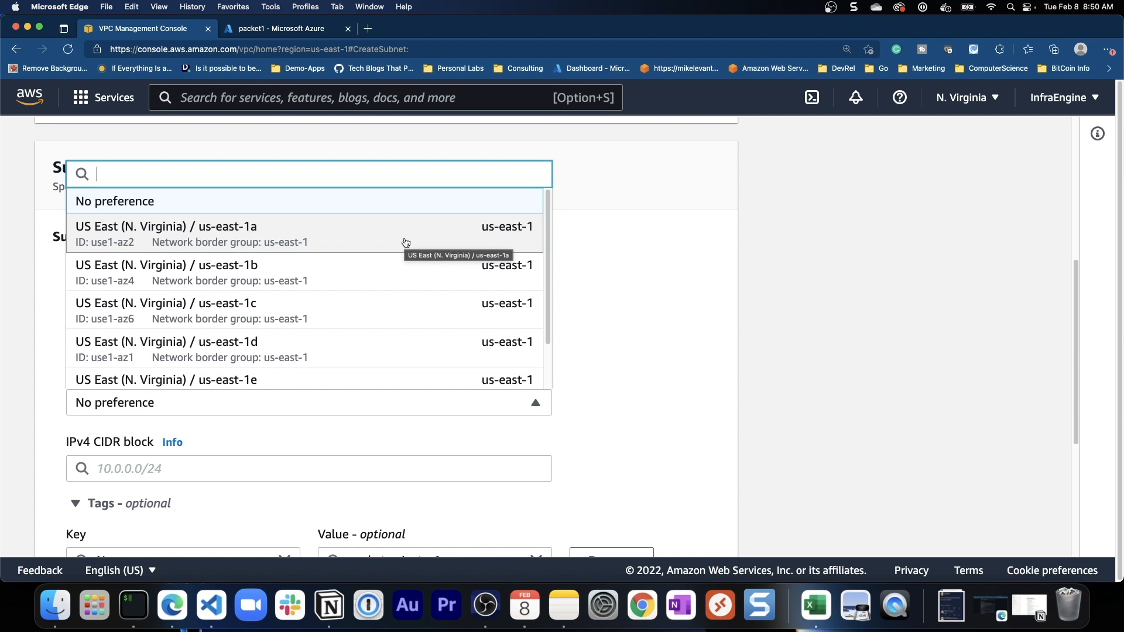
left_click(359, 276)
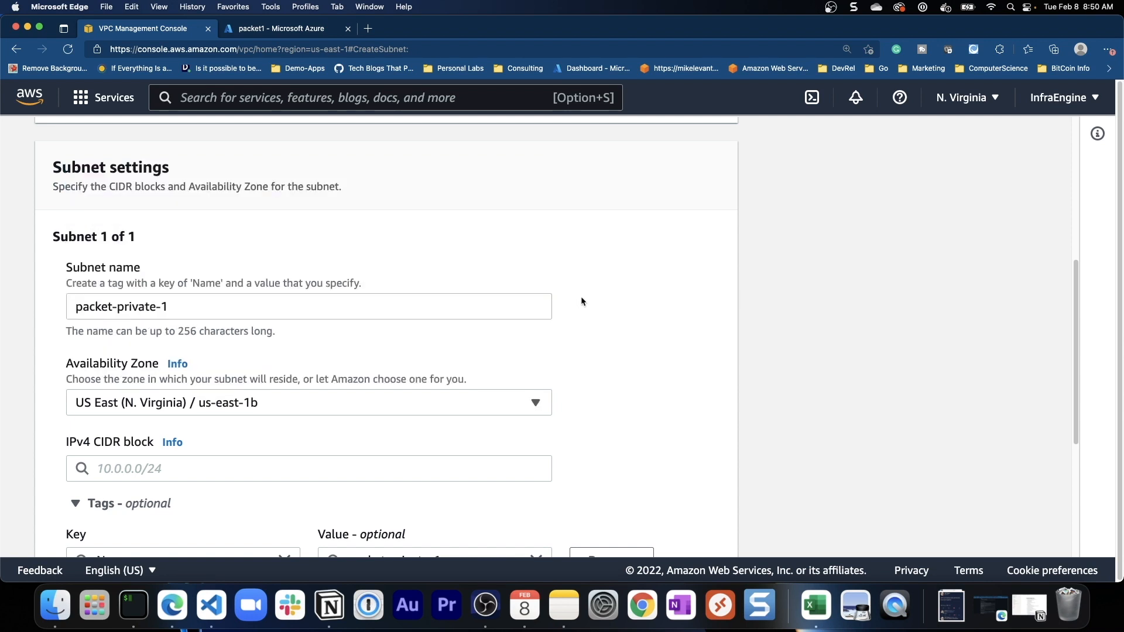
Try to create the subnet with the IPv4 CIDR block 10.0.0.1/32
scroll(618, 375, "down", 3)
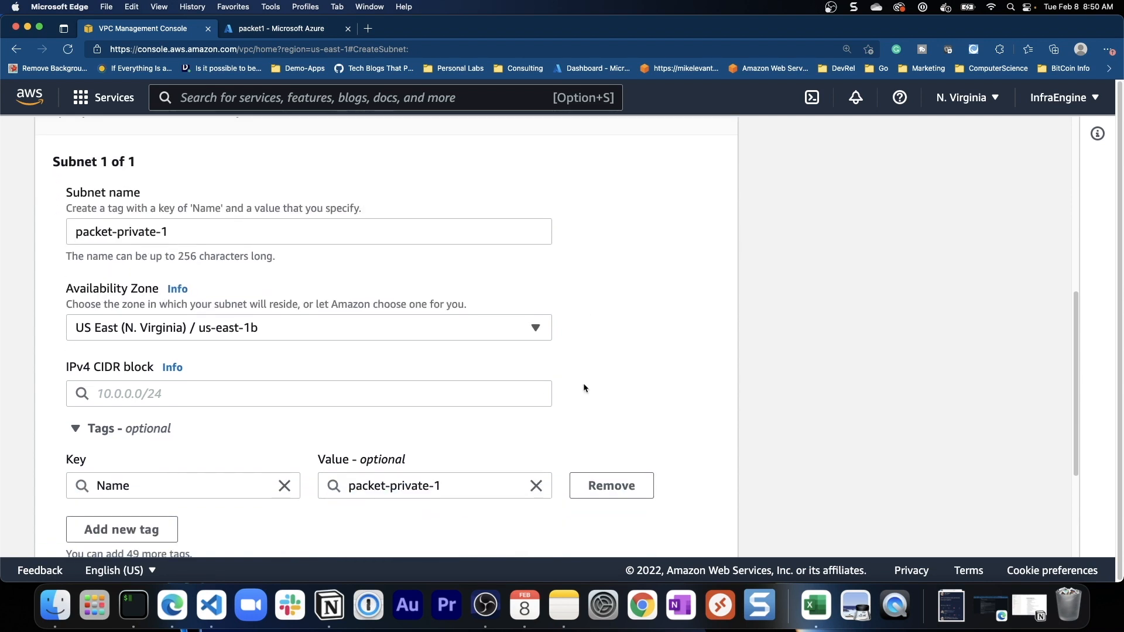
left_click(294, 387)
type("10.0")
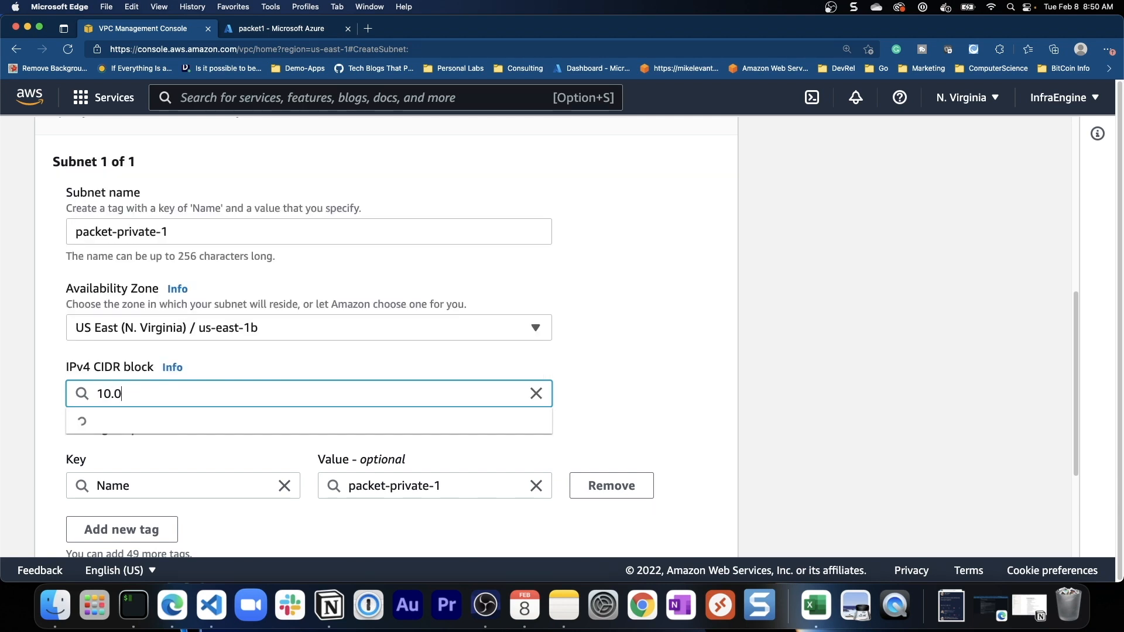
type(".0.1/32")
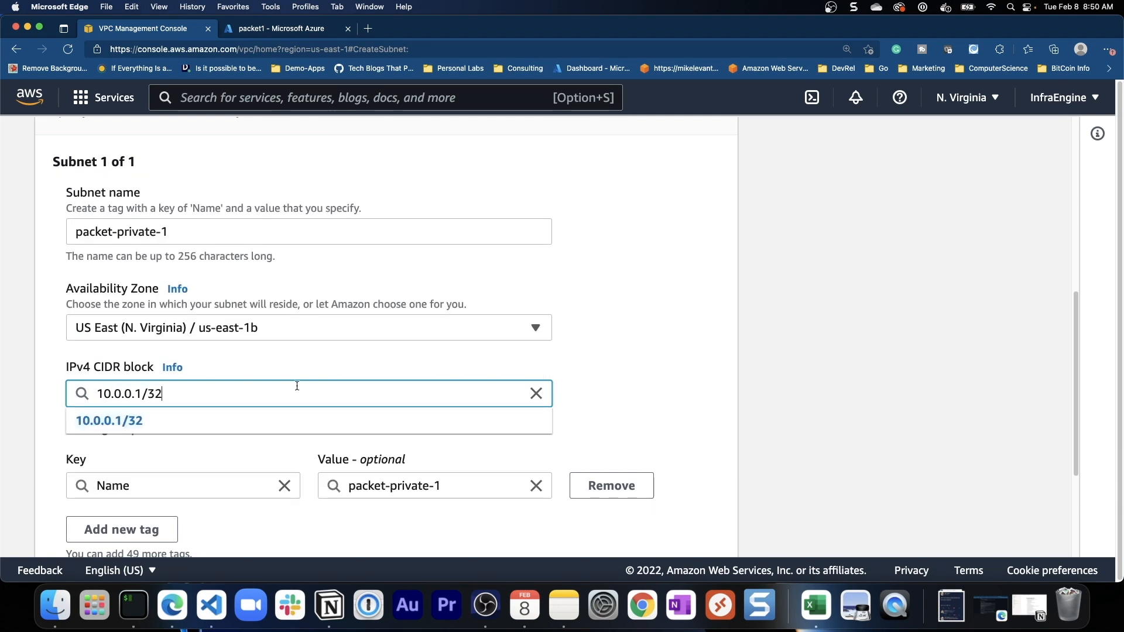
left_click(630, 316)
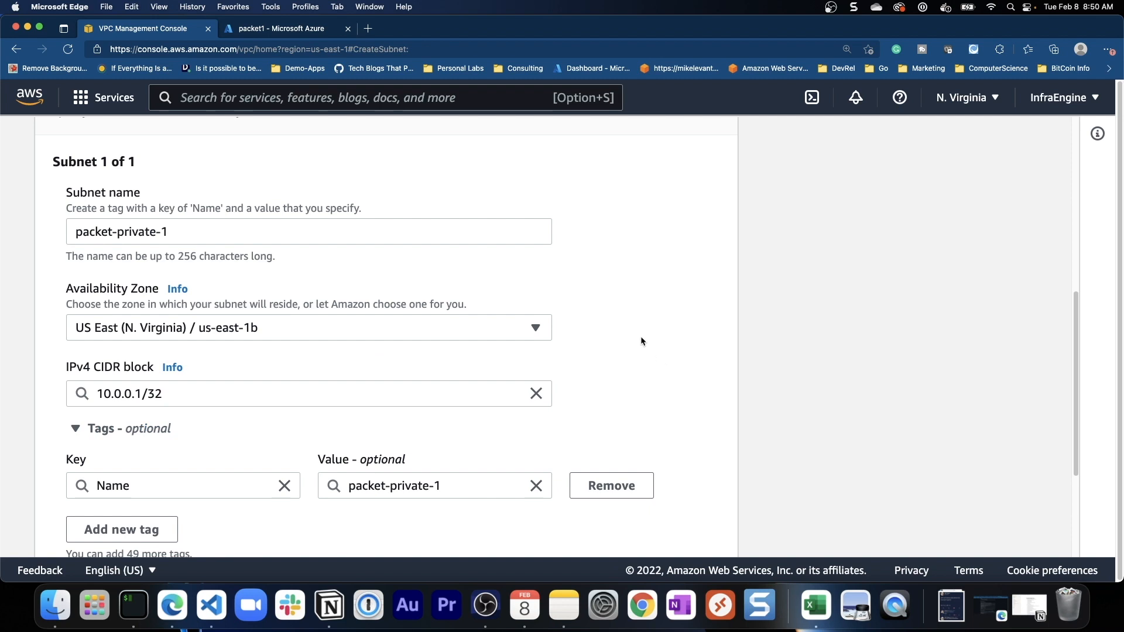
scroll(641, 334, "down", 3)
left_click(679, 526)
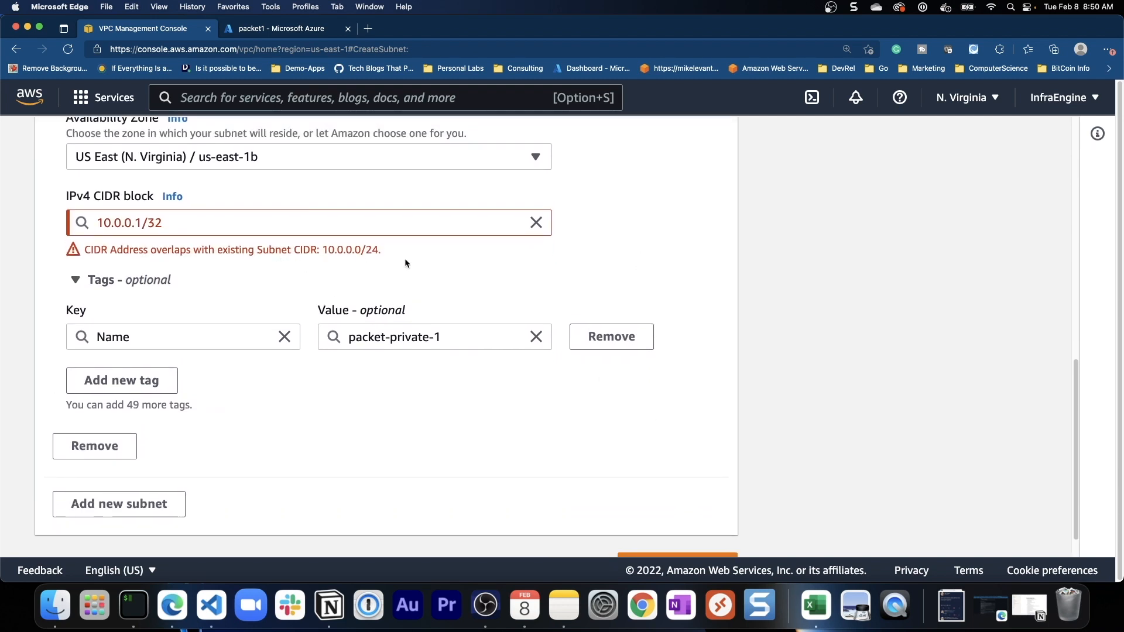
Set the subnet's IPv4 CIDR block to 10.0.1.0/24
left_click_drag(188, 224, 104, 223)
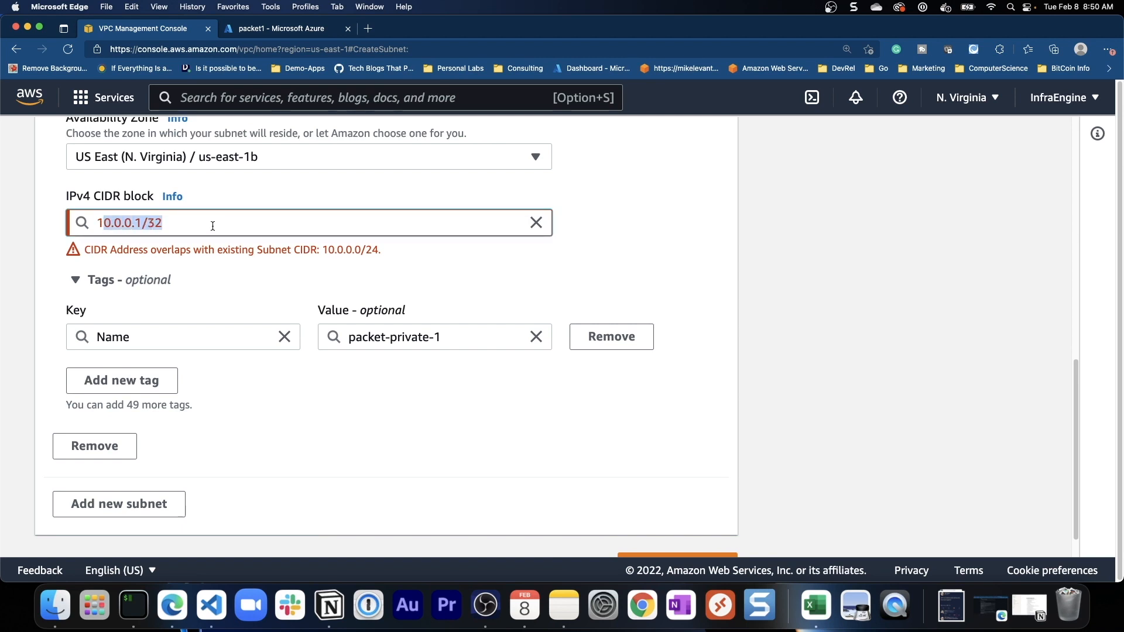
type("0.0.1.0/24")
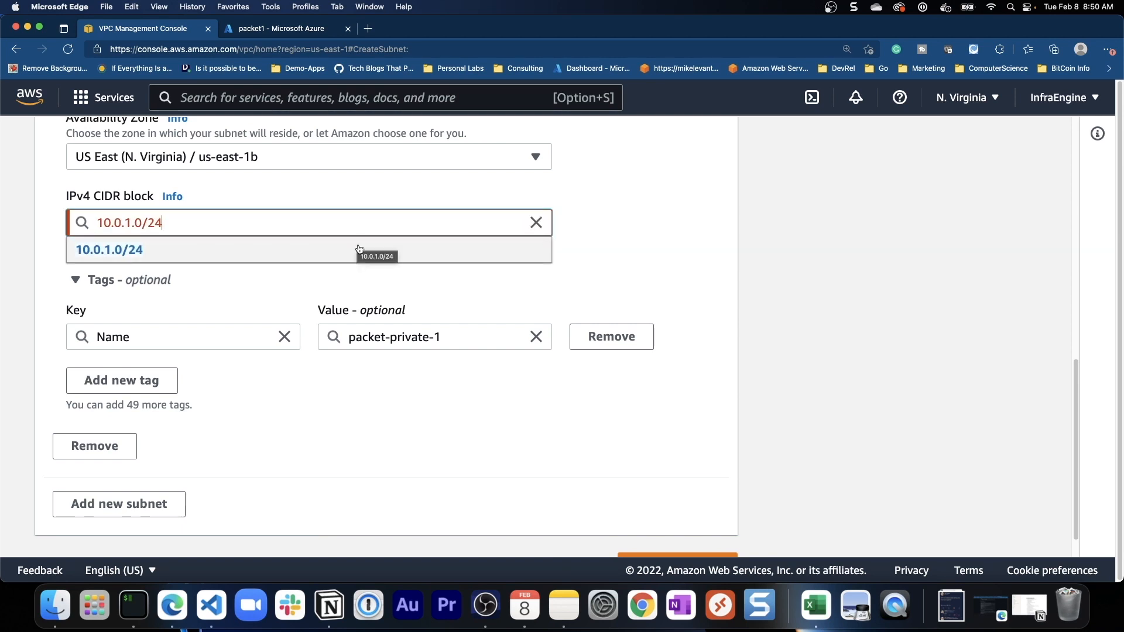
left_click(359, 245)
left_click(659, 251)
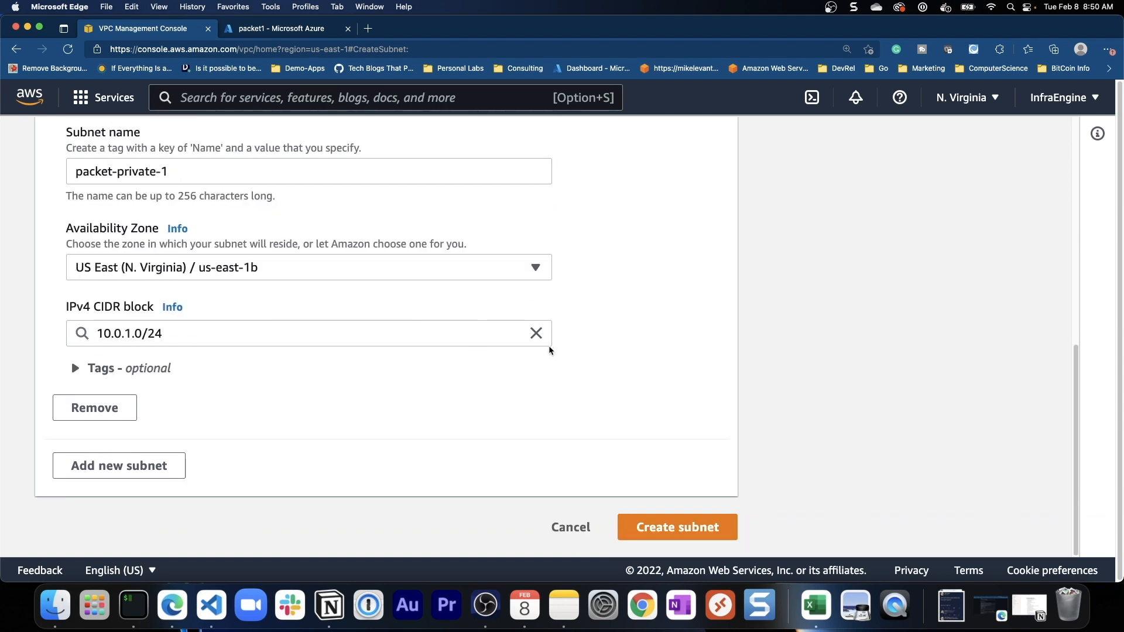
Change the subnet's tag to key subnet with value private1, and create the subnet
left_click(167, 370)
scroll(313, 384, "down", 1)
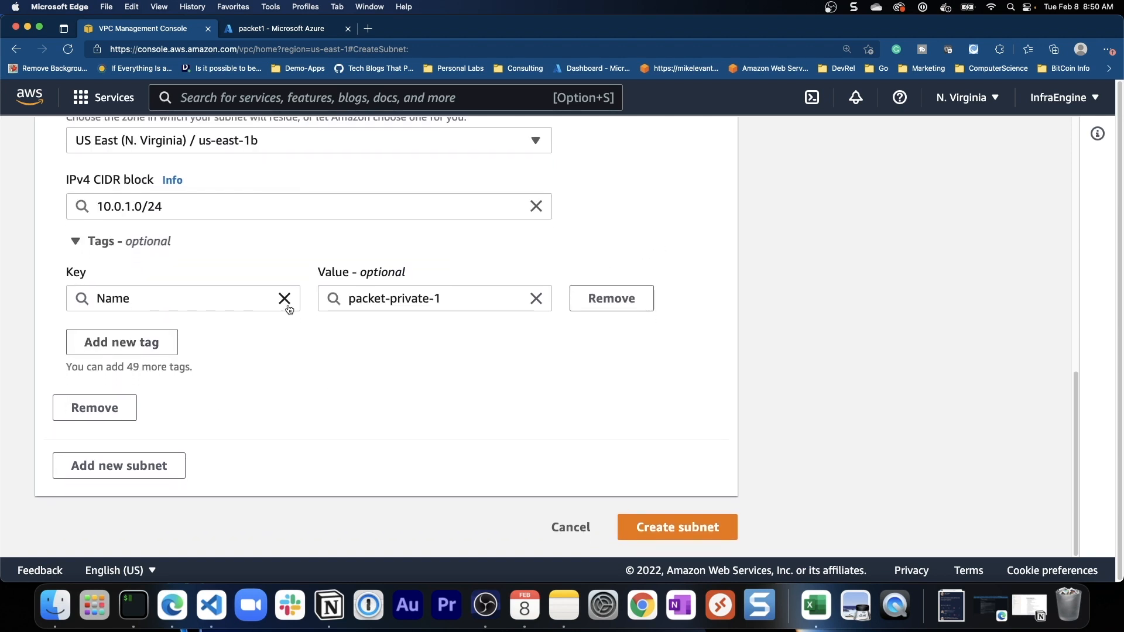
double_click(100, 300)
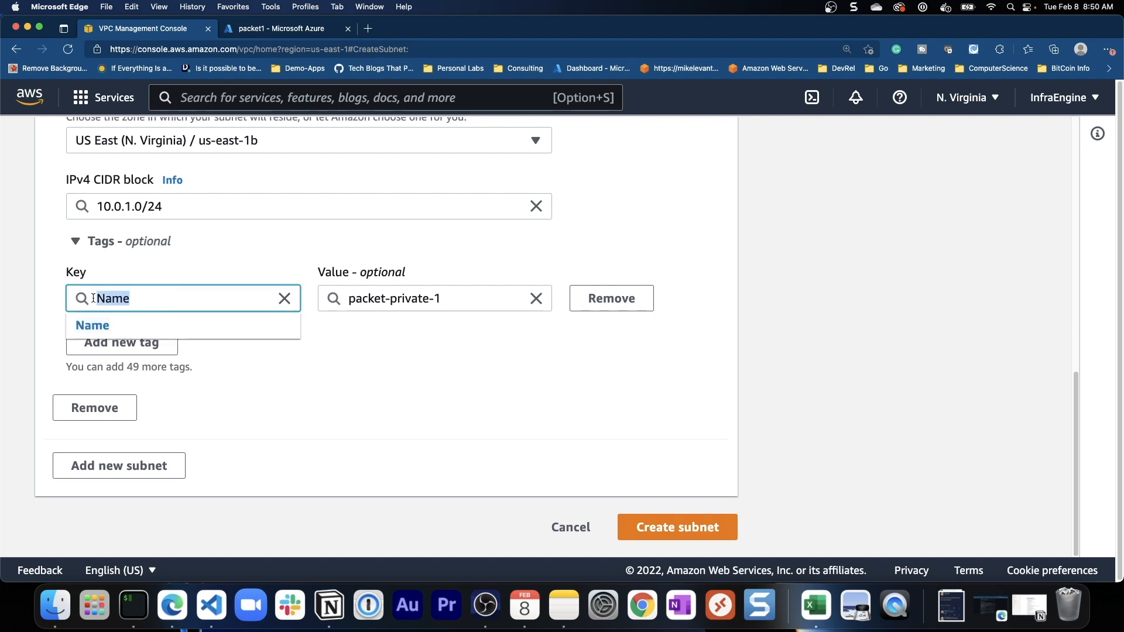
type("subnet")
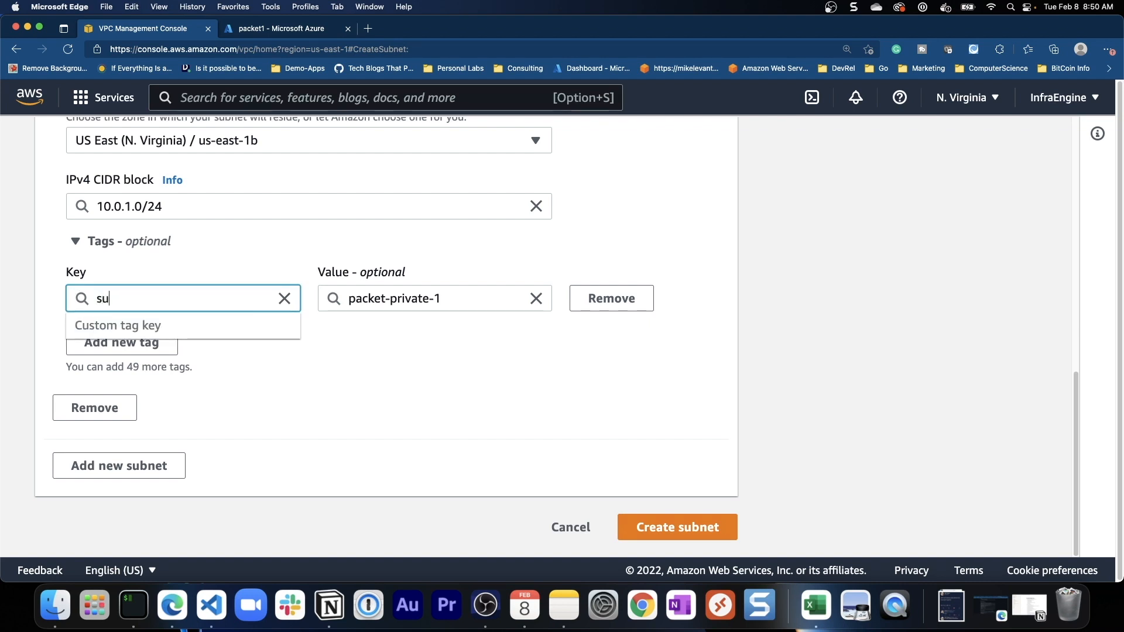
left_click(407, 299)
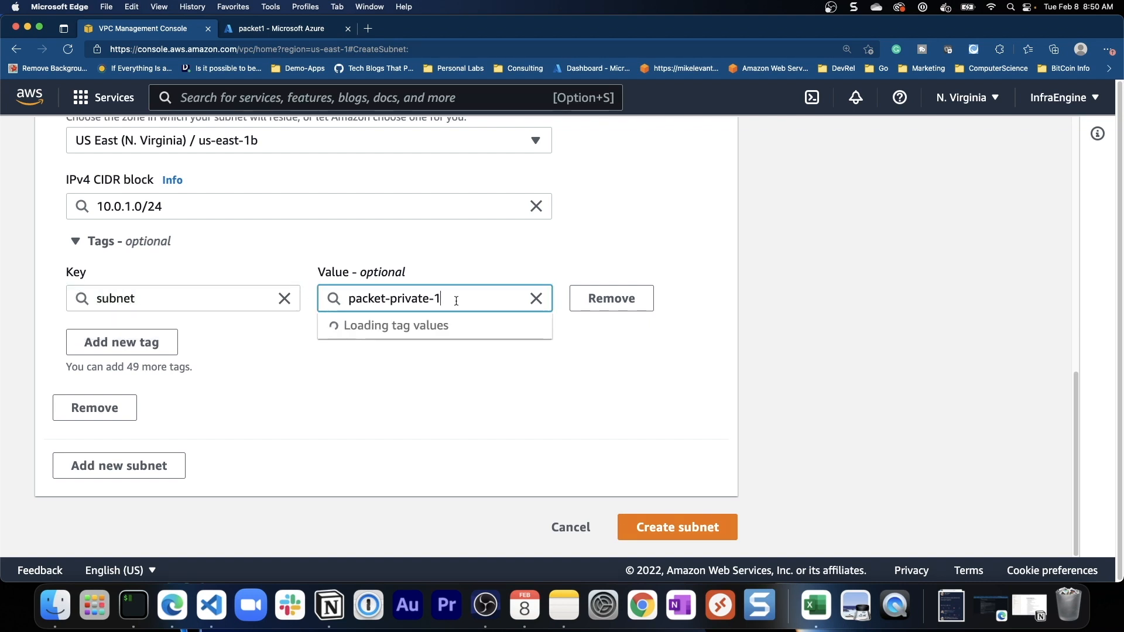
key("super+a")
type("private1")
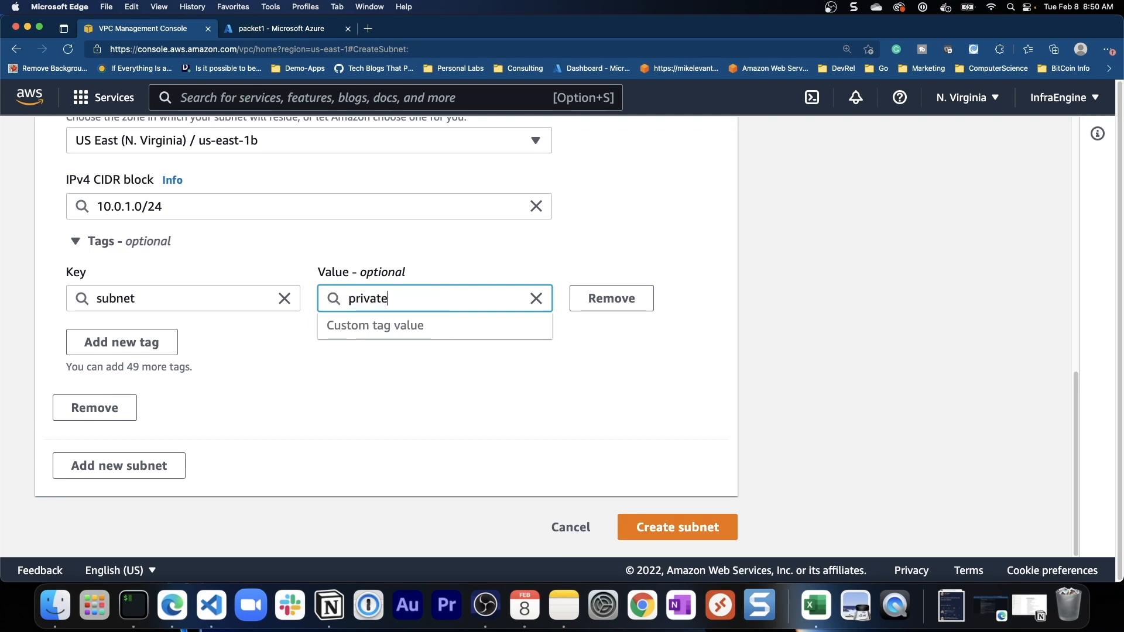
left_click(756, 300)
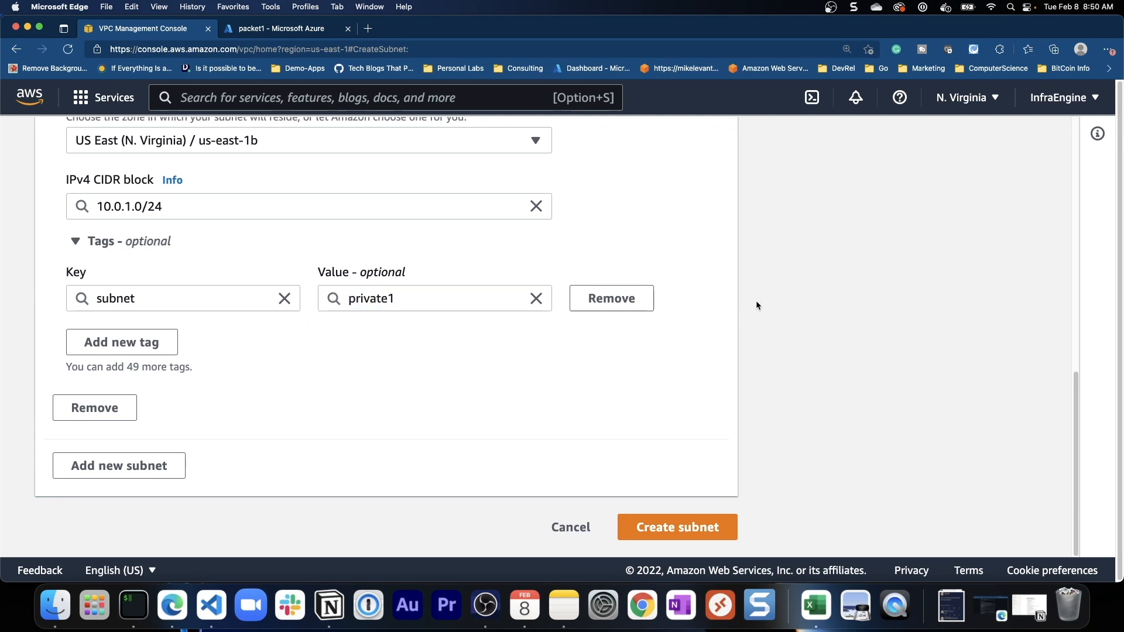
left_click(678, 526)
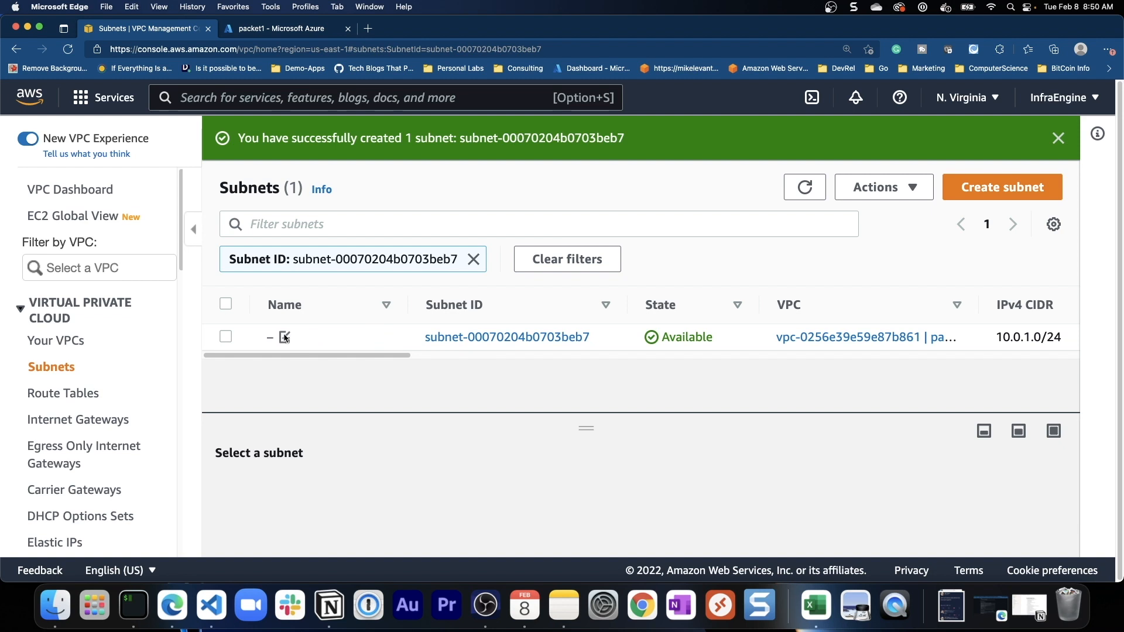
Name the newly created subnet packet-private-1 in the subnet list and save the name
left_click(285, 337)
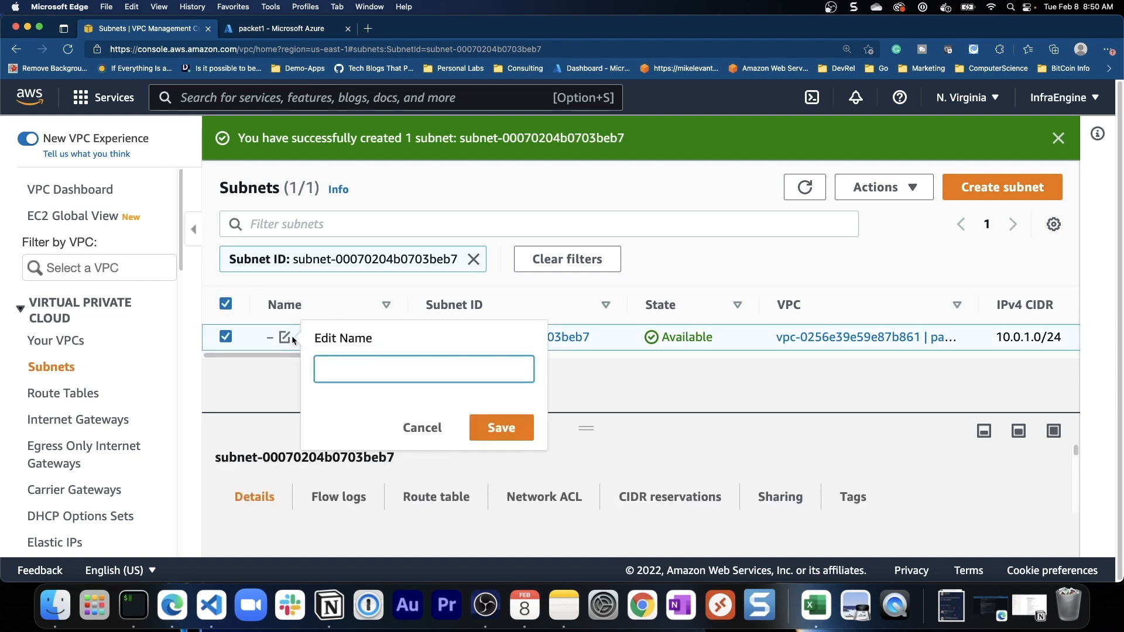
type("packet-private-1")
left_click(502, 427)
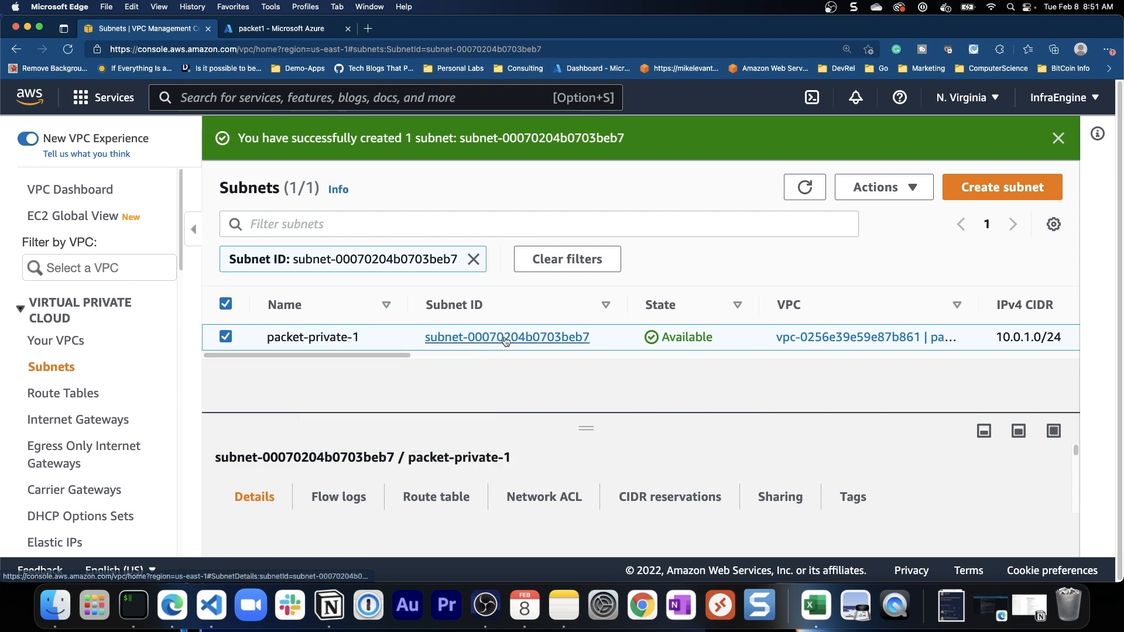
Open the packet-private-1 subnet's details and examine the routes in its route table
left_click(523, 339)
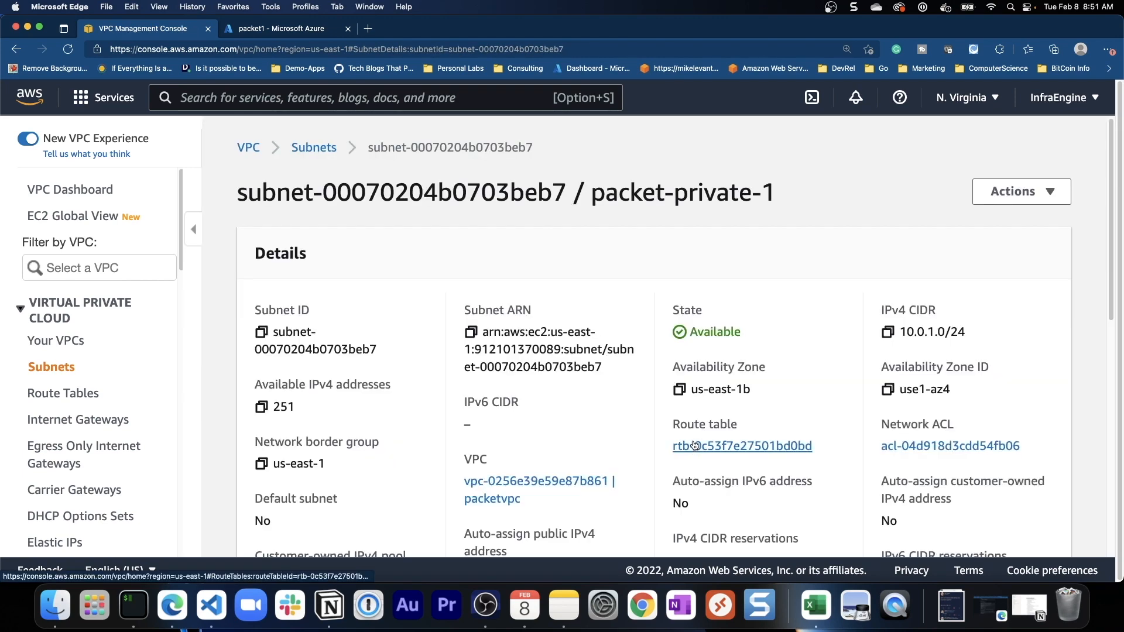
scroll(650, 328, "down", 3)
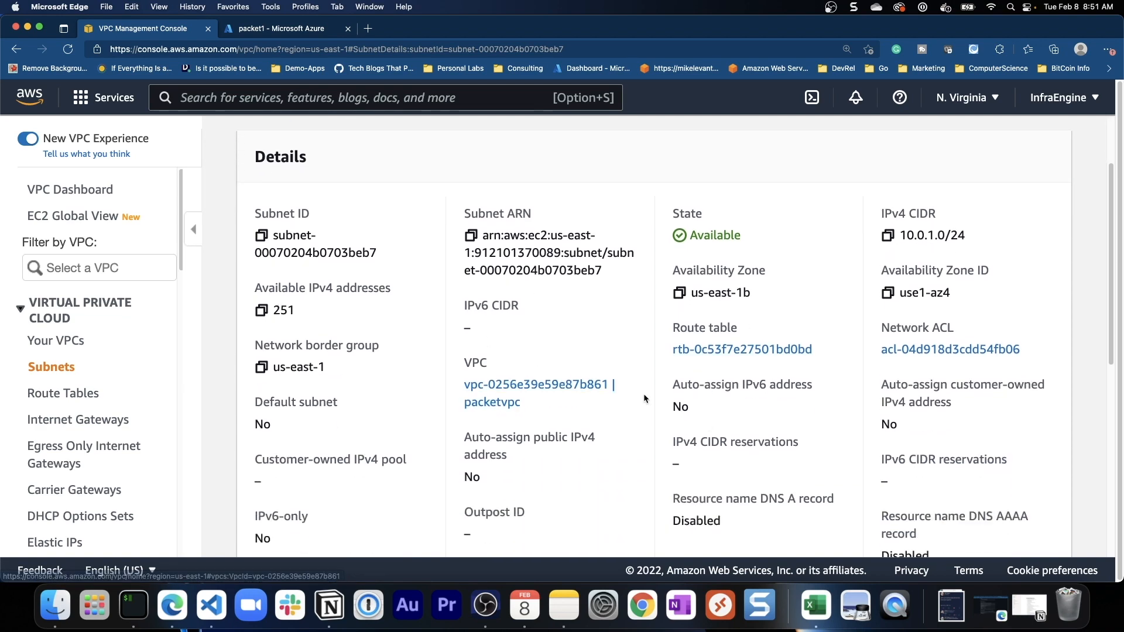
scroll(644, 394, "down", 1)
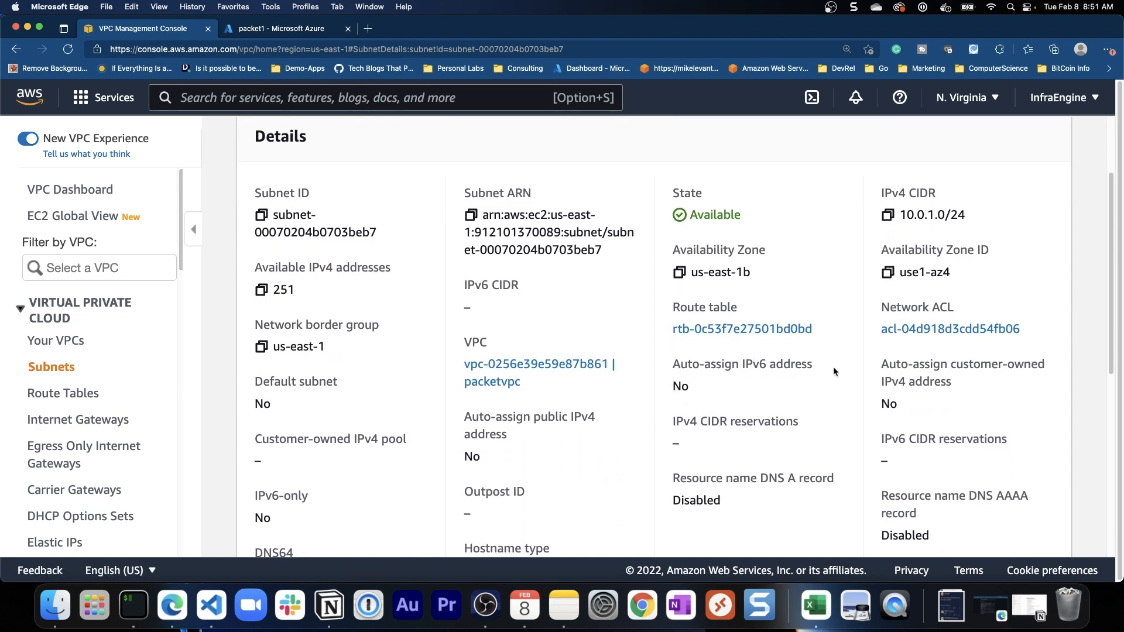
scroll(667, 423, "down", 7)
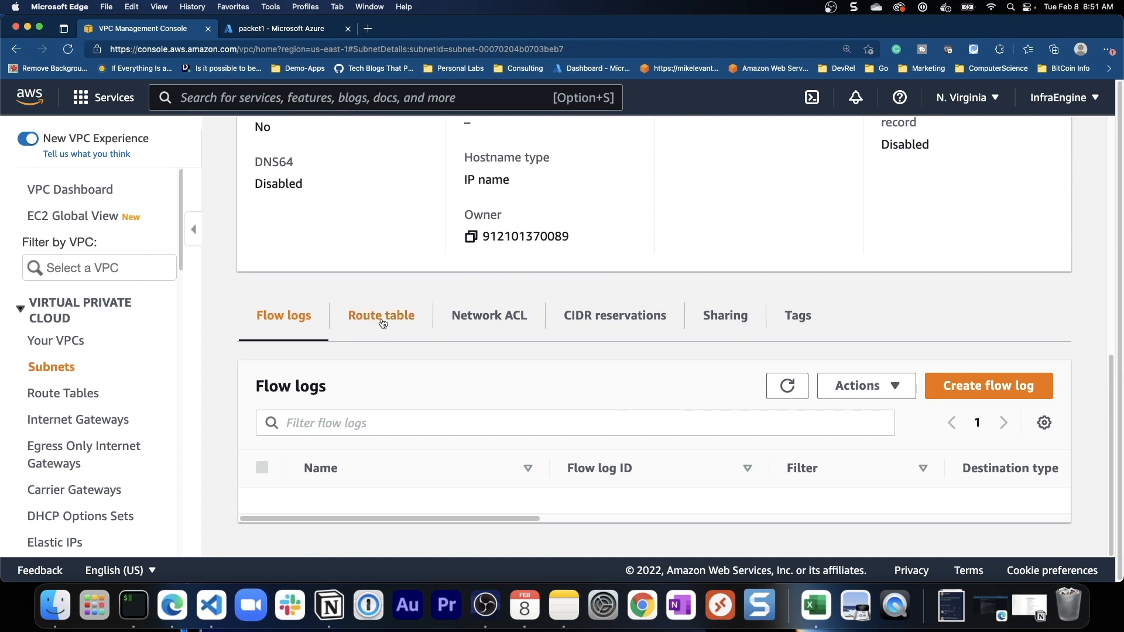
left_click(381, 316)
scroll(595, 426, "down", 2)
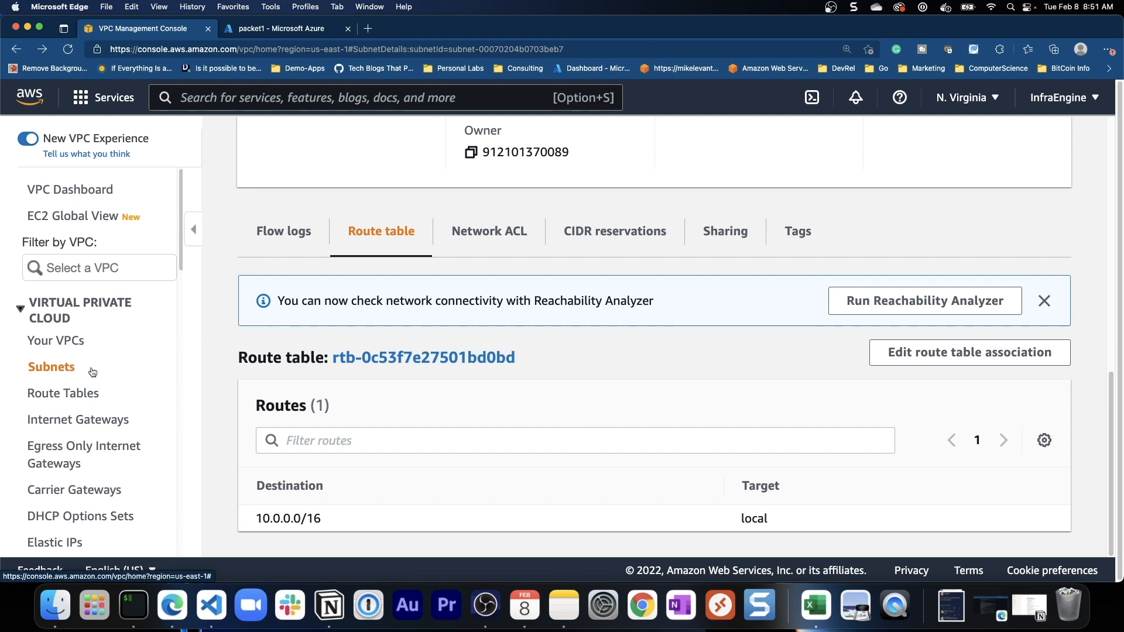
Filter the subnet list by packet, open the packet public subnet's details and examine the routes in its route table
left_click(338, 182)
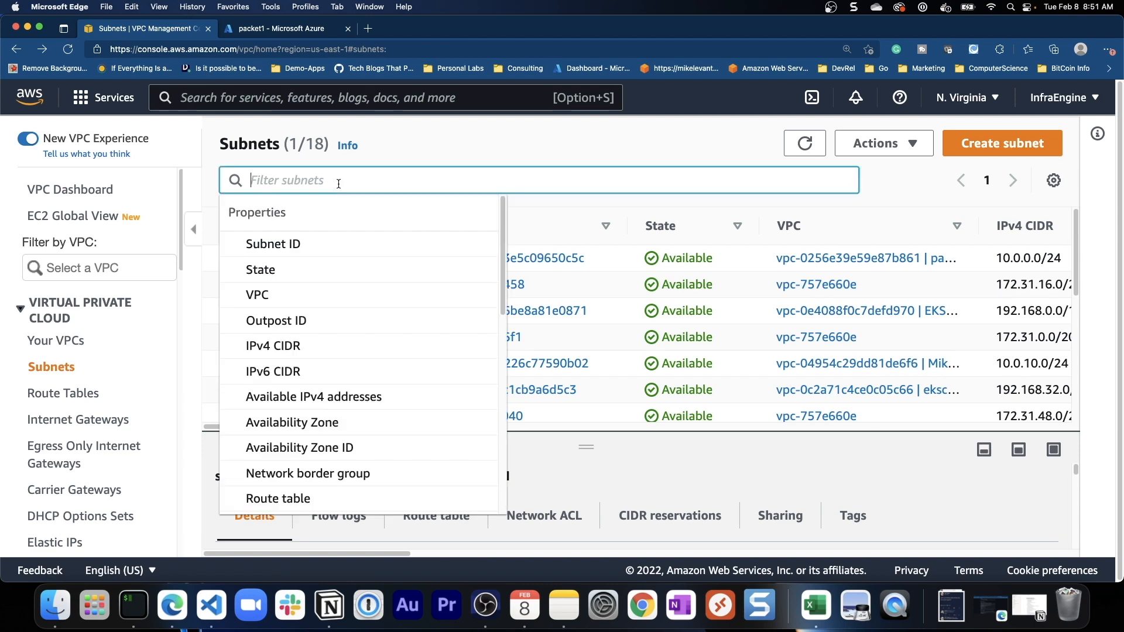
type("packet")
key("Return")
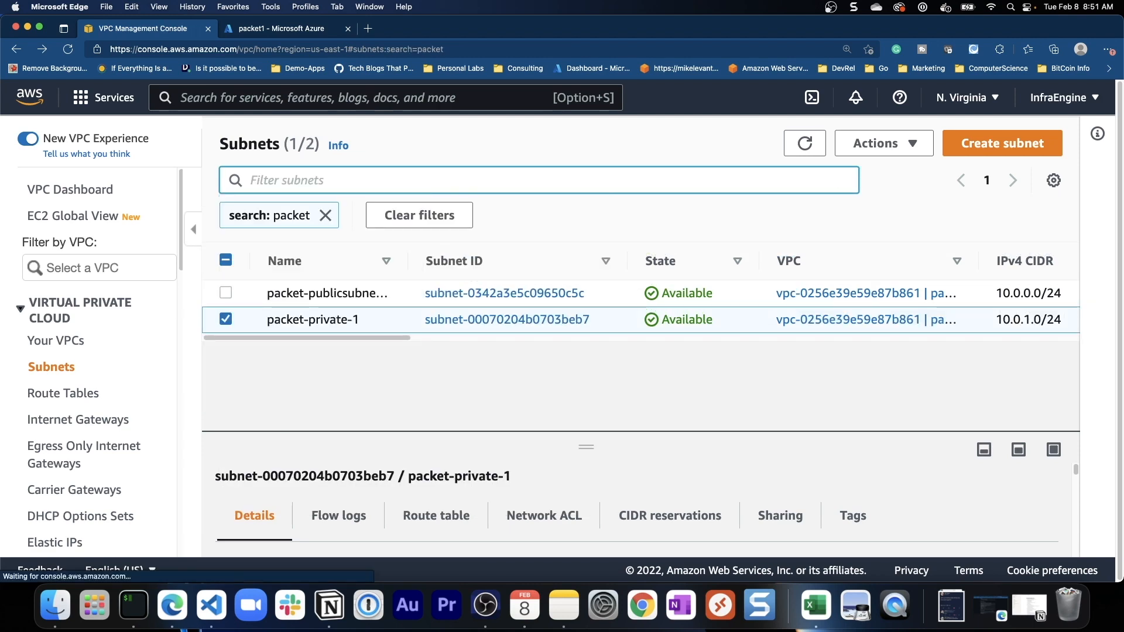
left_click(476, 293)
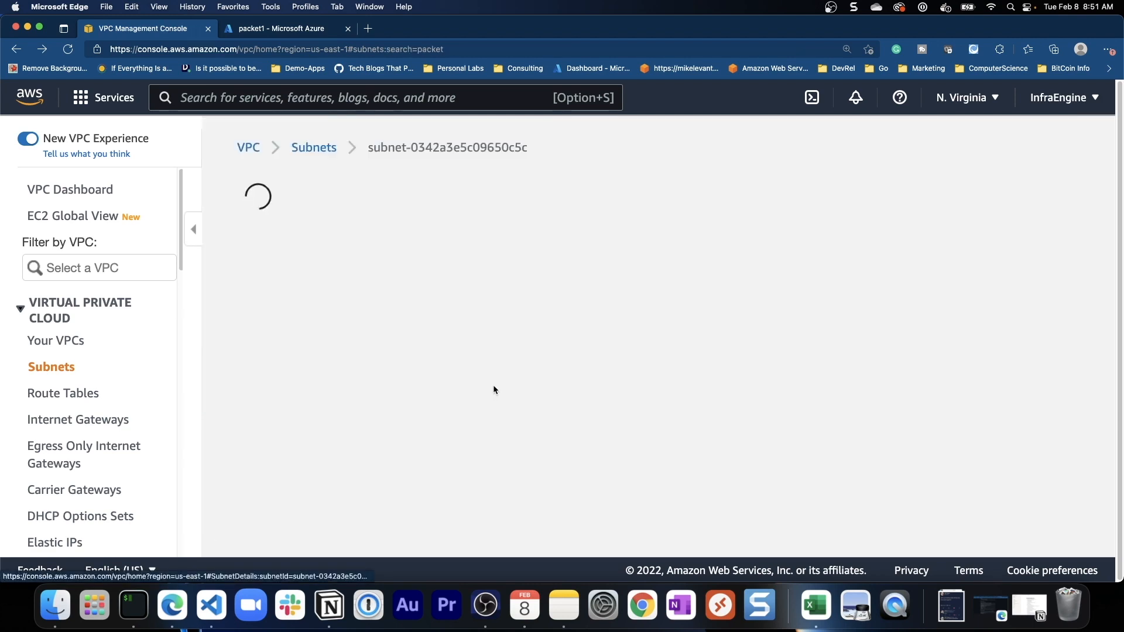
scroll(479, 400, "down", 10)
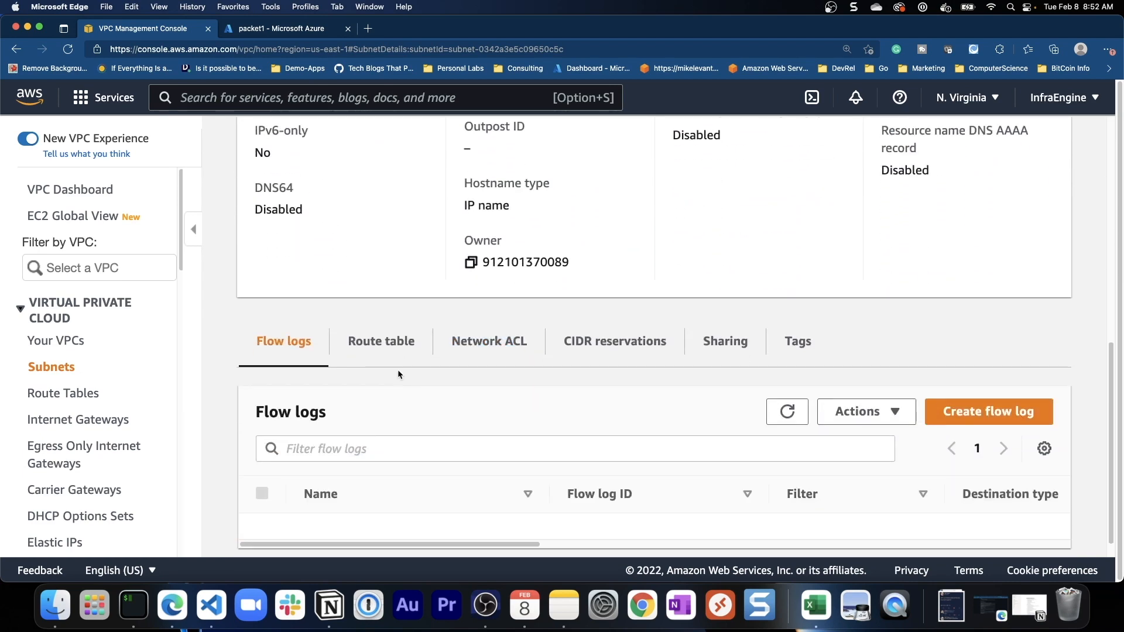
left_click(386, 343)
scroll(560, 448, "down", 3)
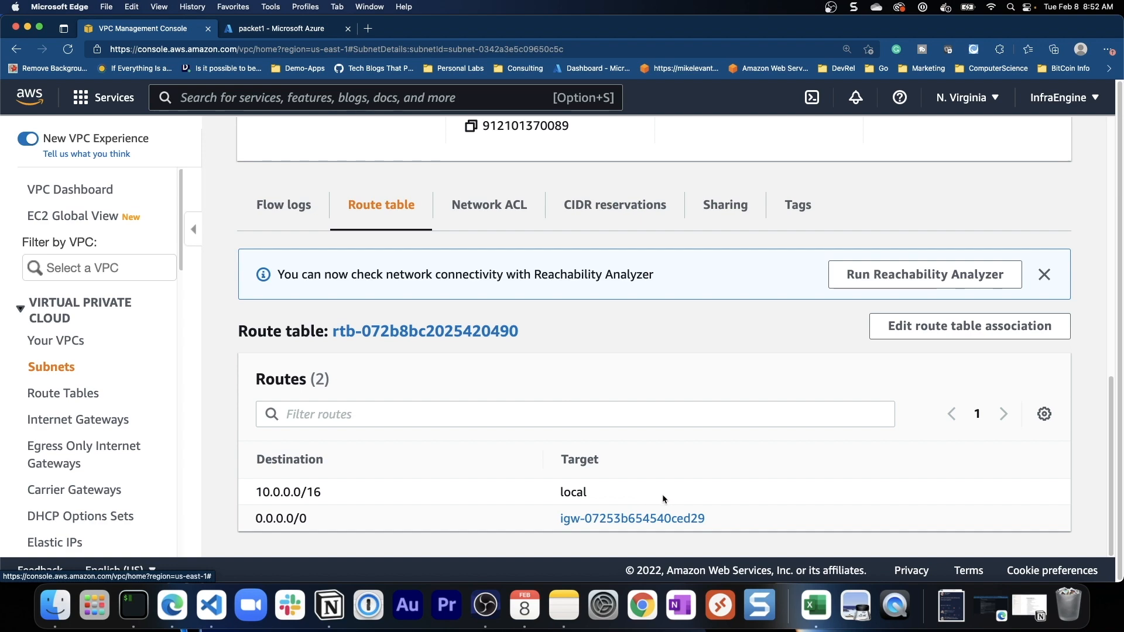
Filter the internet gateways by packet and examine the details of the gateway attached to packetvpc
left_click(108, 422)
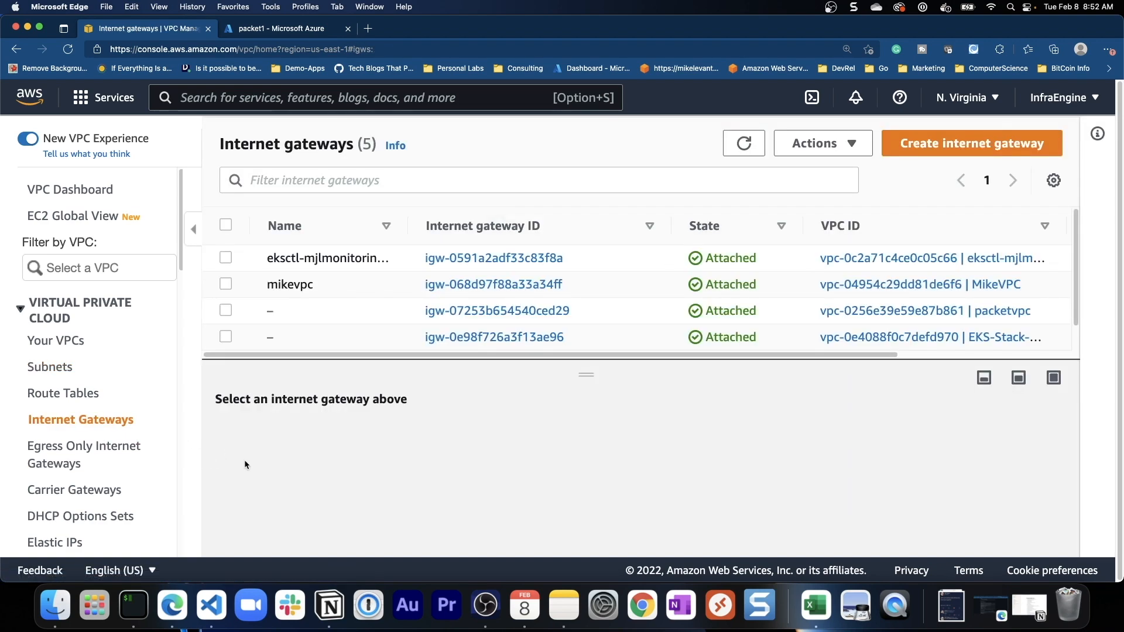
left_click(419, 181)
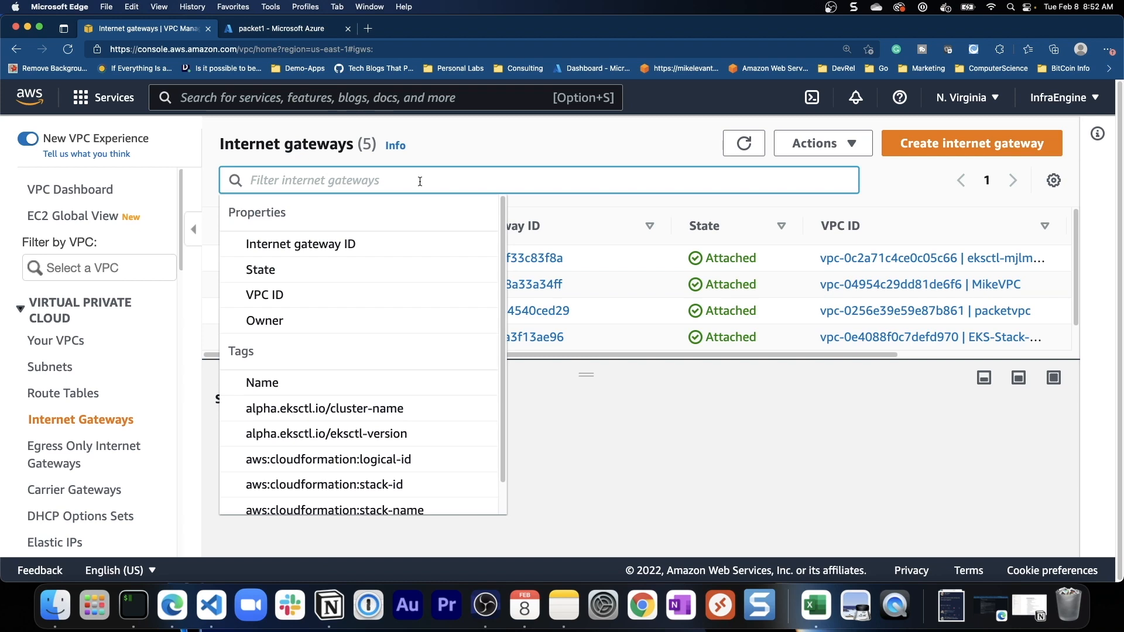
type("packet")
key("Return")
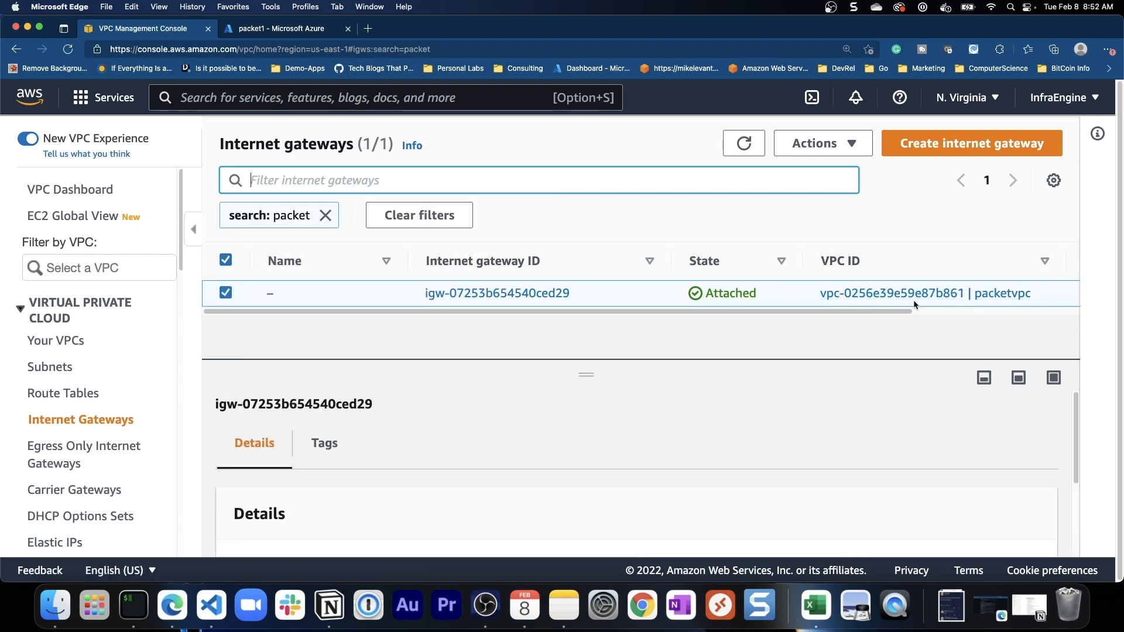
left_click(517, 291)
scroll(749, 404, "down", 3)
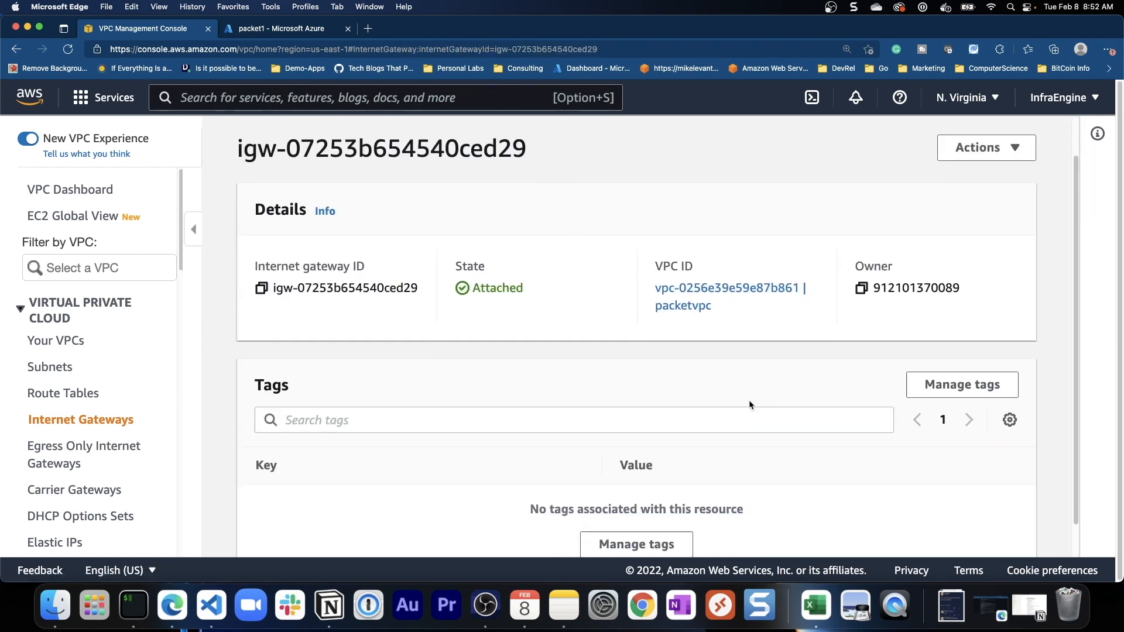
scroll(749, 404, "up", 3)
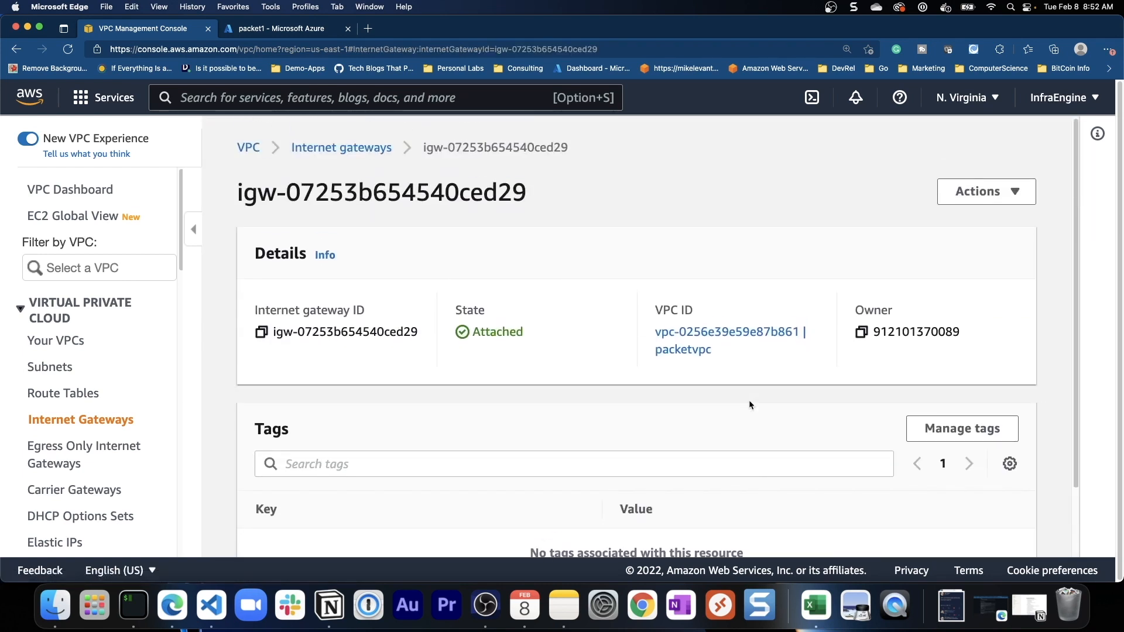
Look over the settings for creating an internet gateway, and return to the gateway list without creating one
left_click(108, 419)
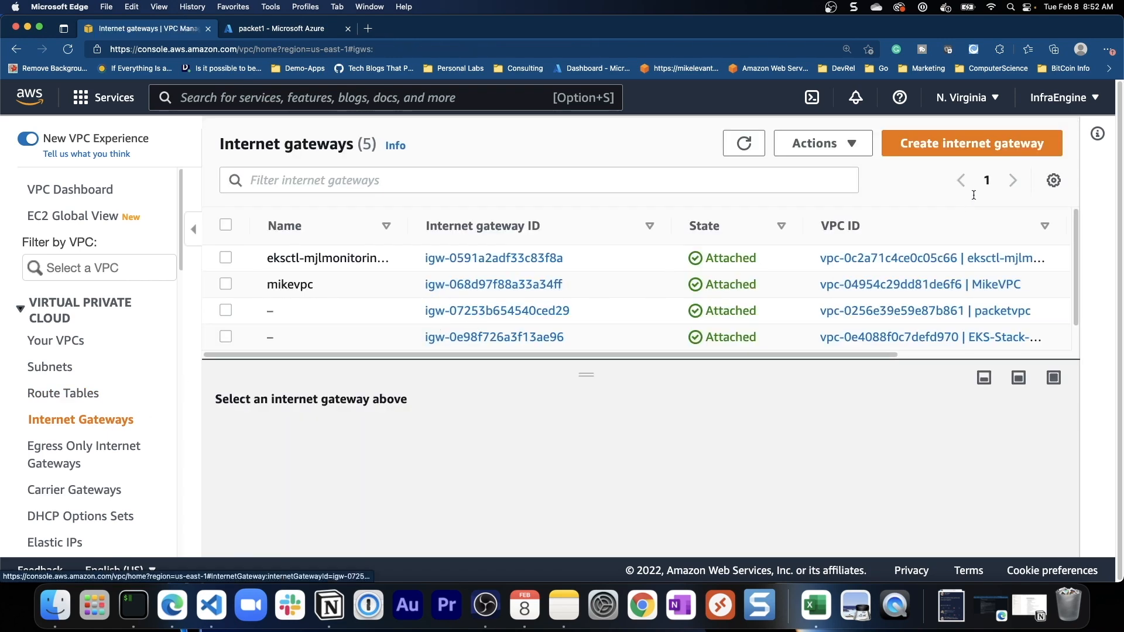
left_click(956, 151)
scroll(615, 352, "down", 3)
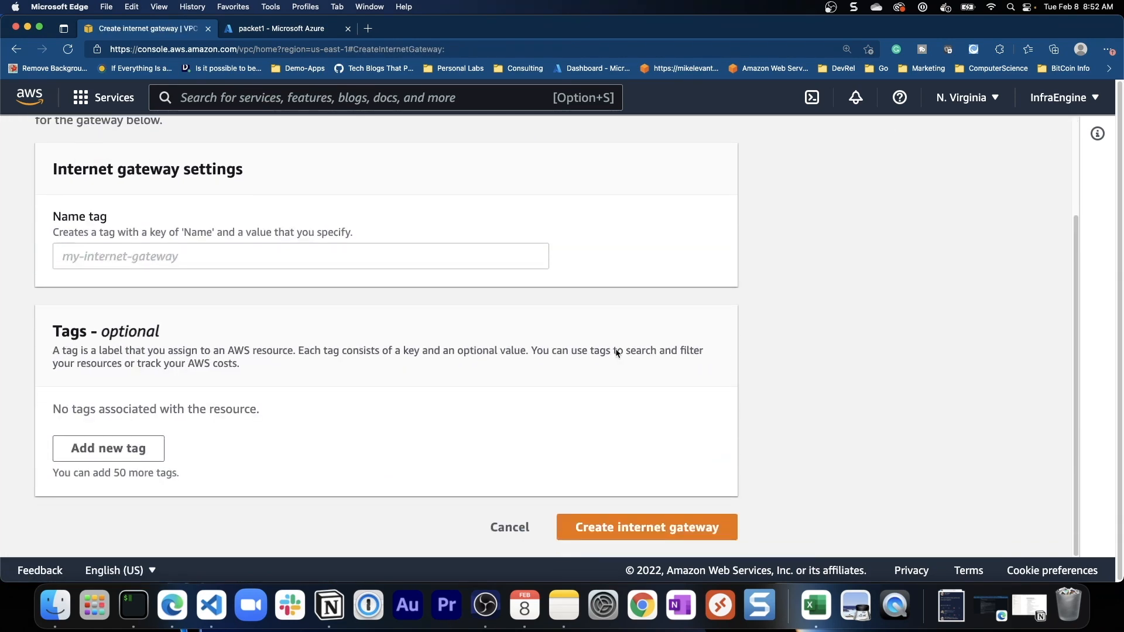
scroll(312, 216, "up", 3)
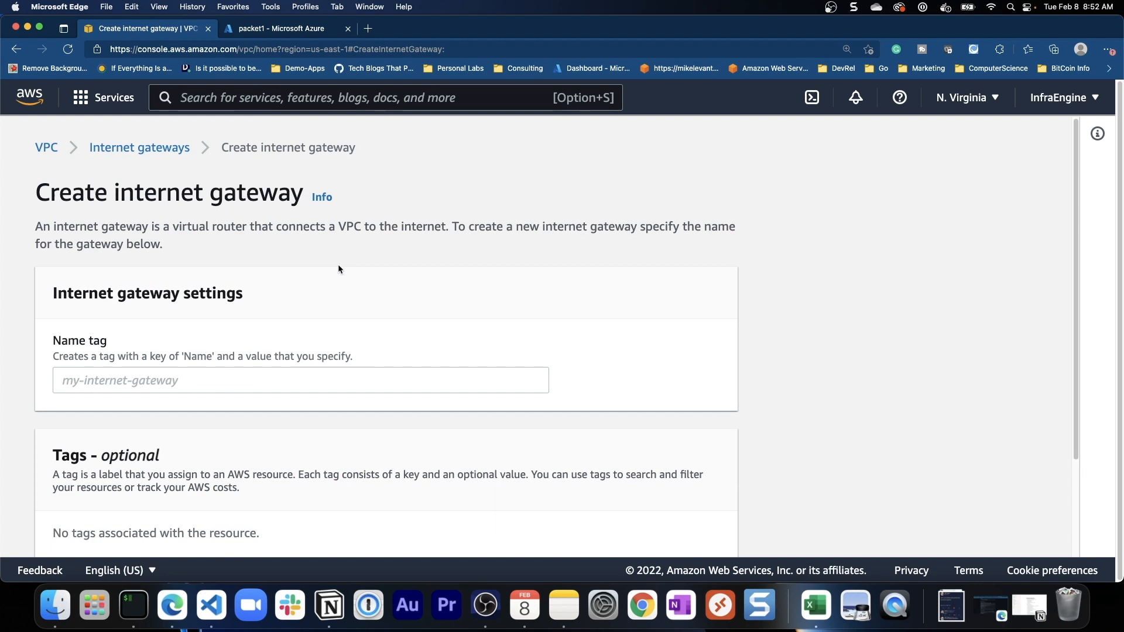
left_click(157, 154)
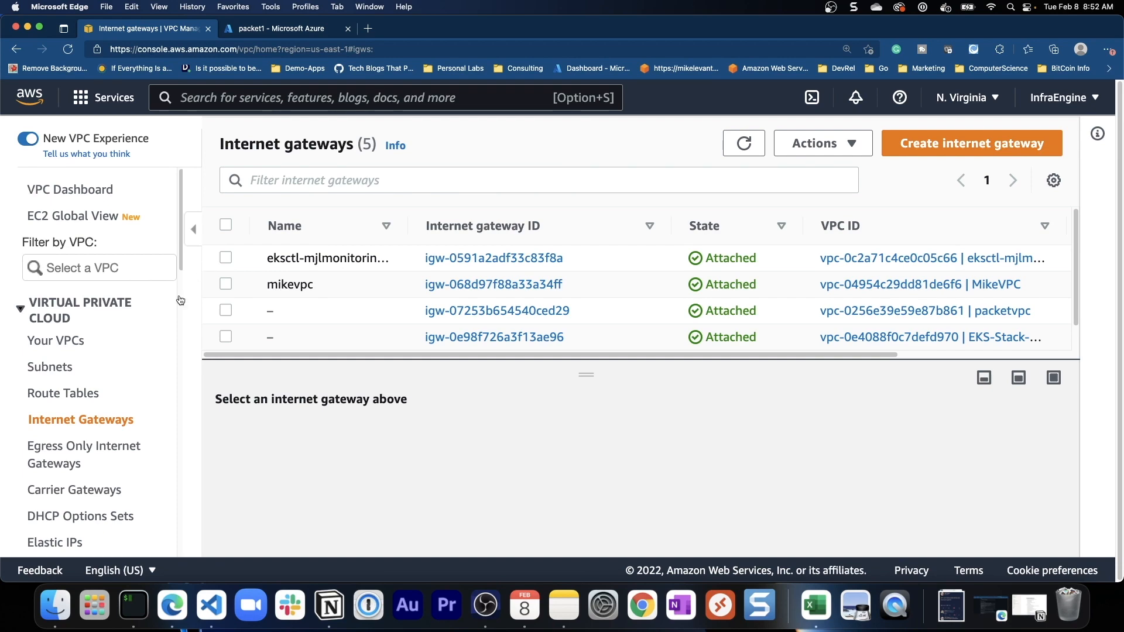
scroll(134, 390, "down", 3)
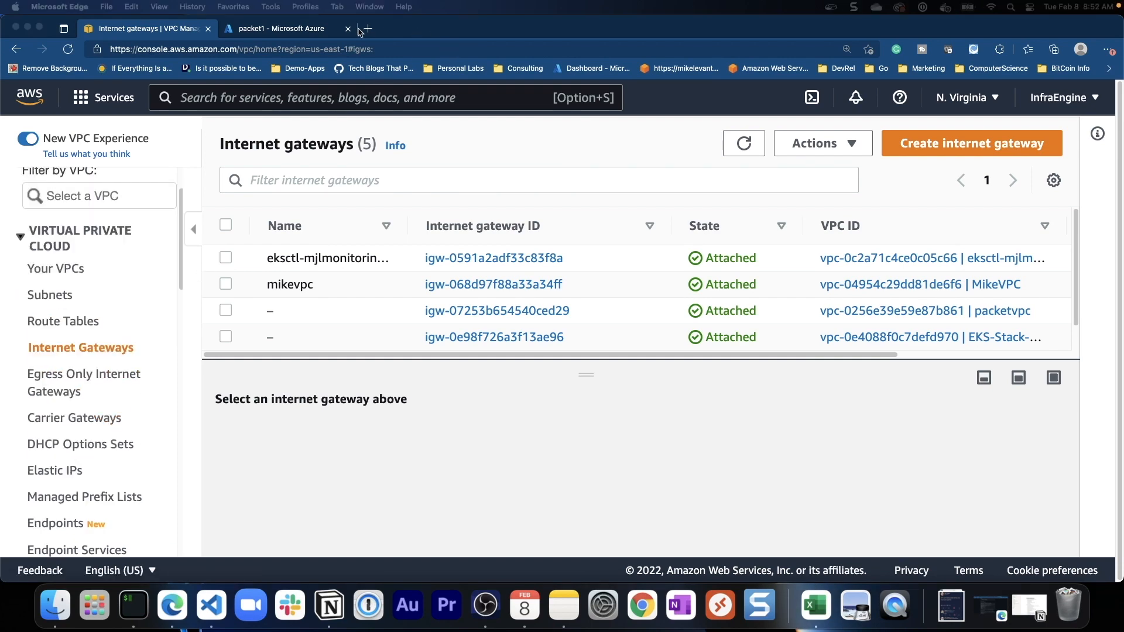
Switch to the Azure portal and open the subnet list of the packet1 virtual network
left_click(298, 31)
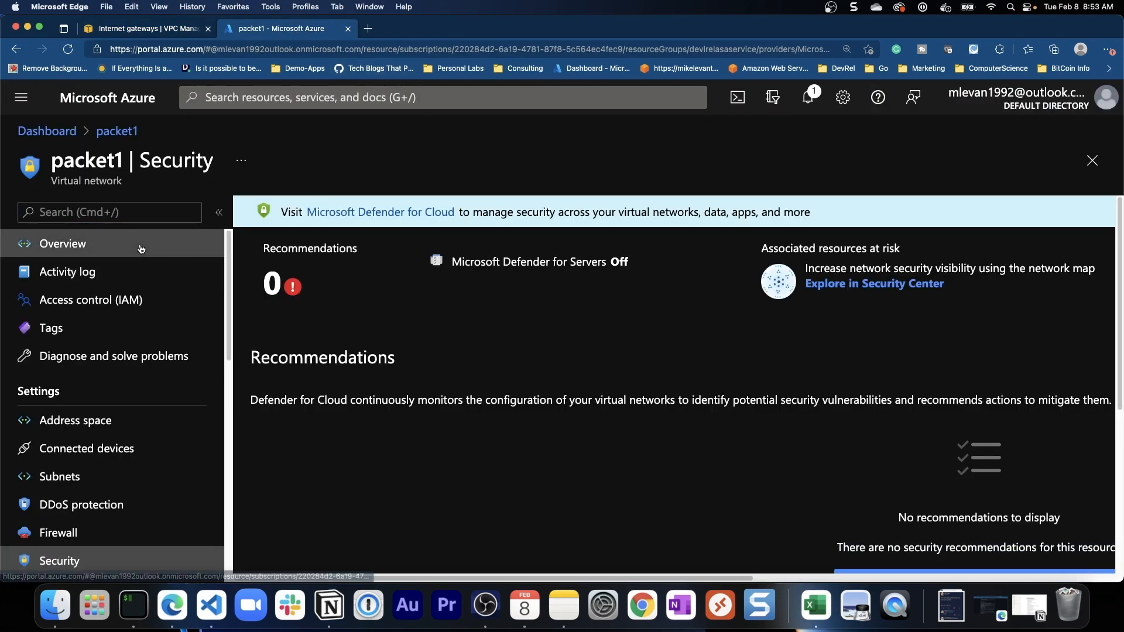
left_click(176, 246)
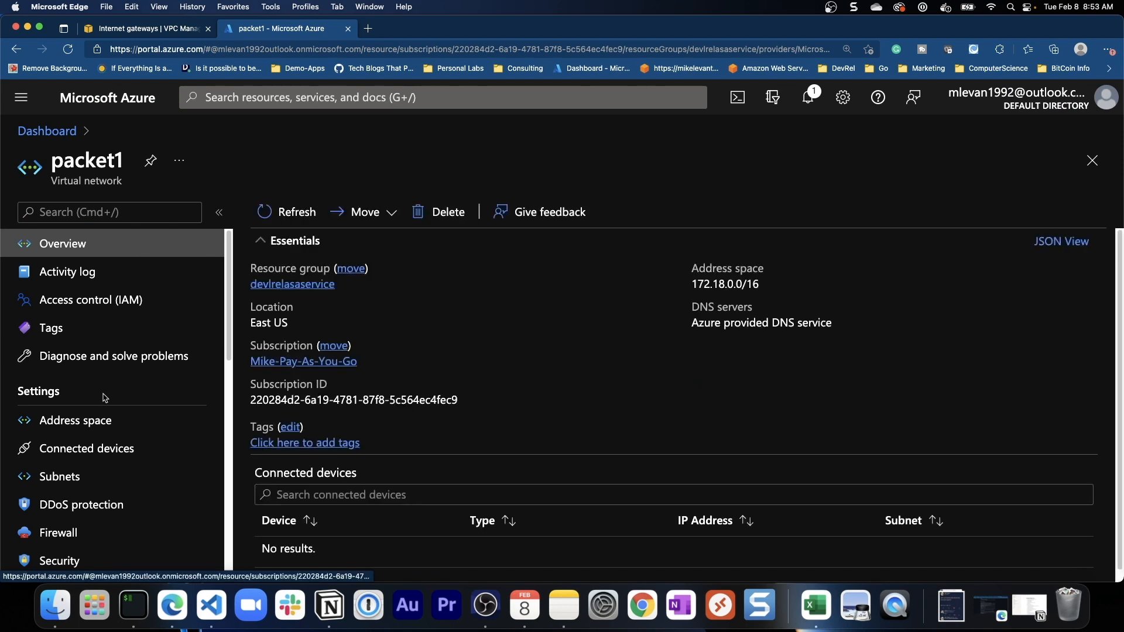
scroll(106, 398, "down", 1)
left_click(84, 457)
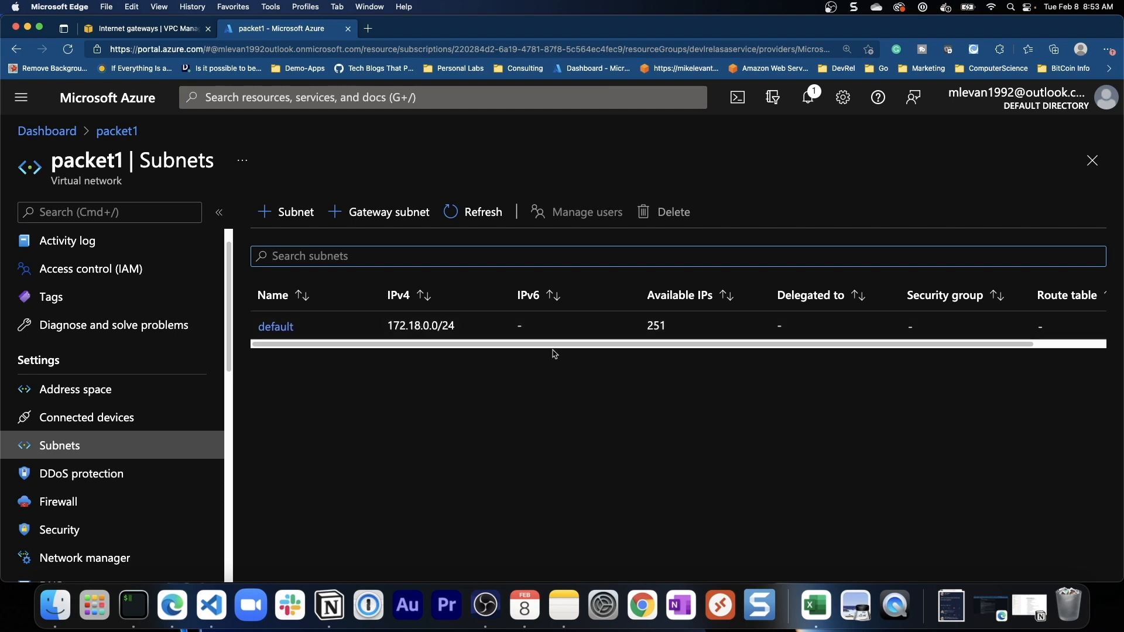
Examine the settings for adding a gateway subnet to packet1, and close the form without saving
left_click(381, 221)
scroll(876, 297, "down", 5)
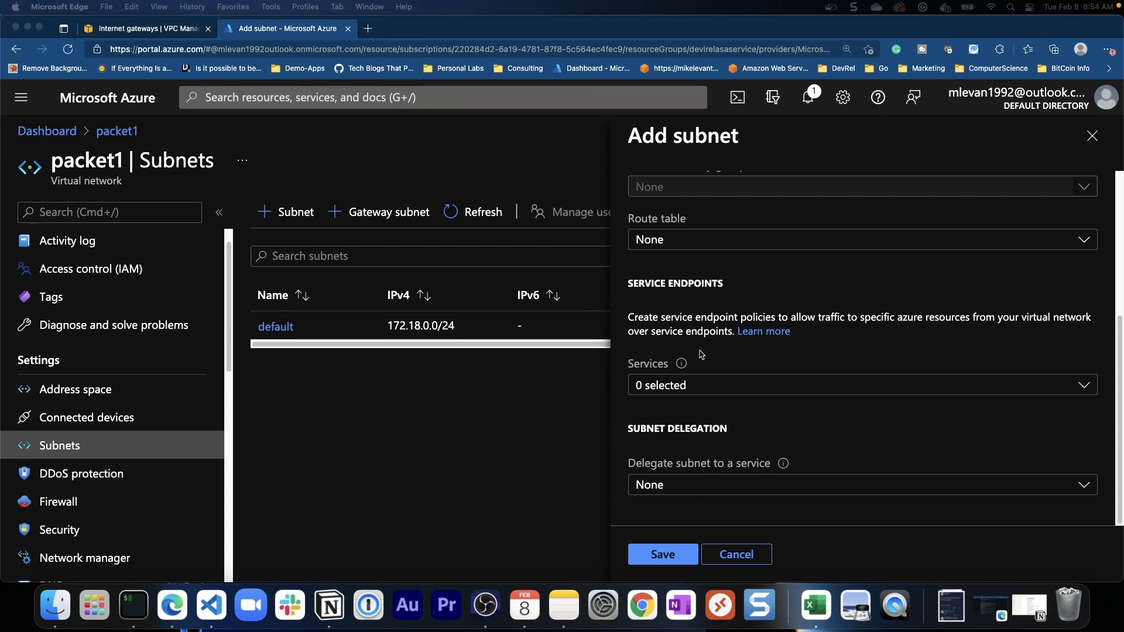
left_click(1092, 136)
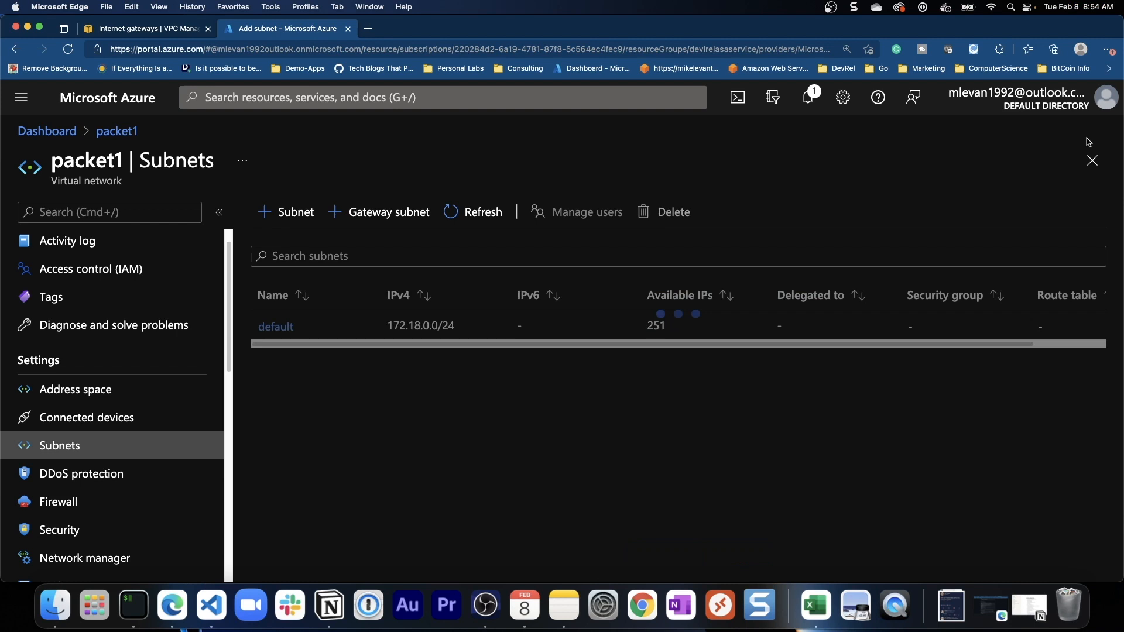
Start a new regular subnet in the packet1 virtual network and name it private-1
left_click(265, 224)
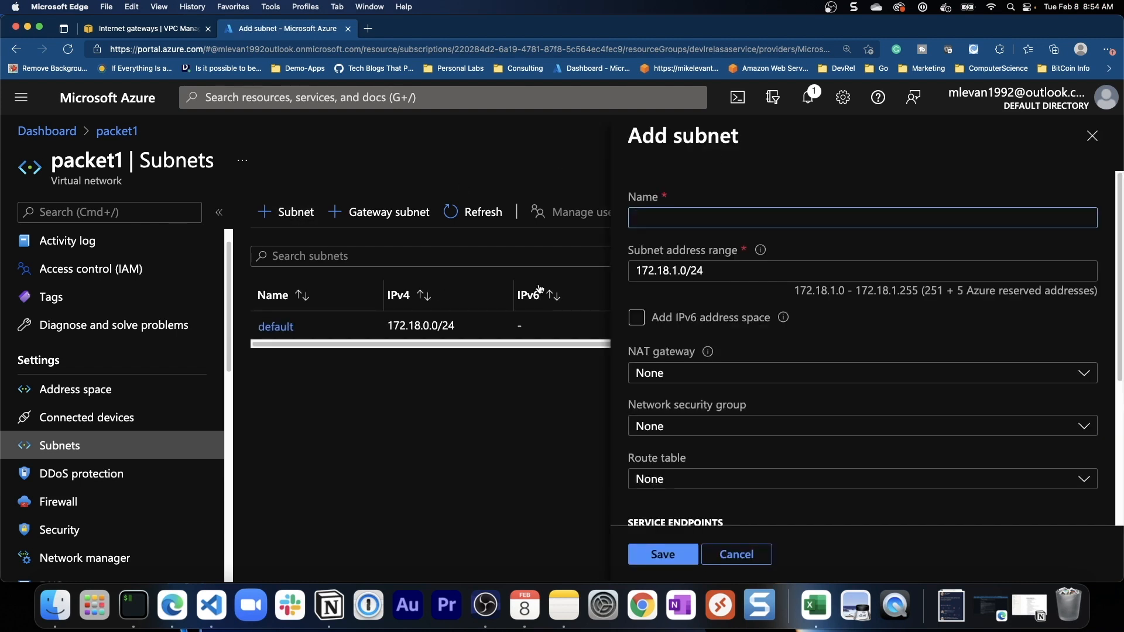
type("private-1")
left_click(759, 170)
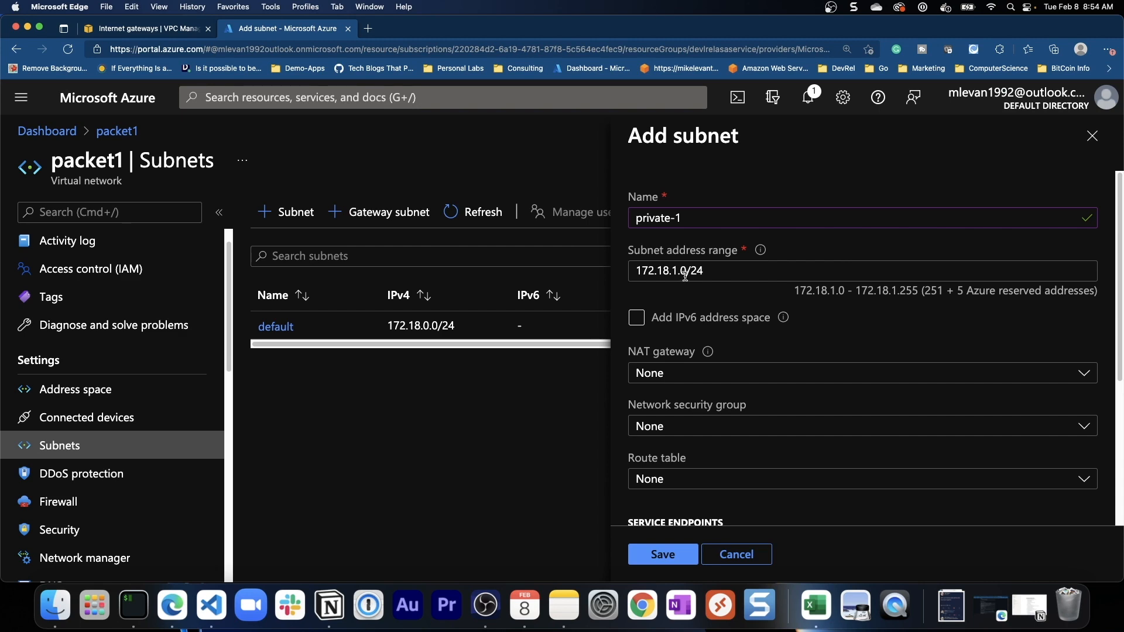
Check the subnets page in the AWS console, and return to the unfinished Azure subnet form
left_click(147, 28)
left_click(49, 295)
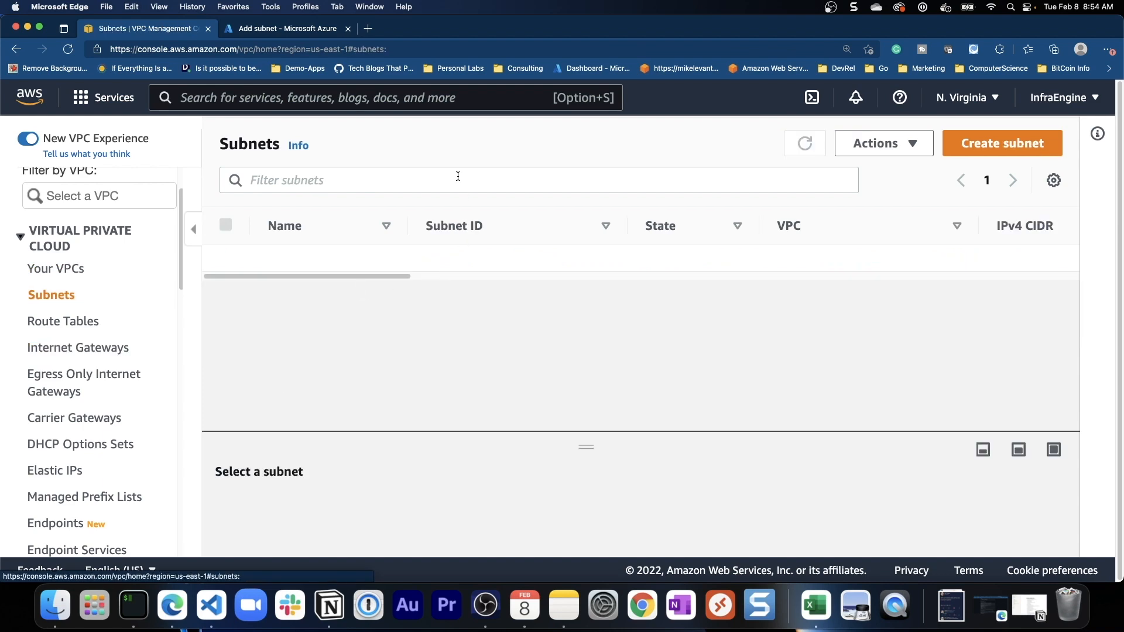
left_click(304, 30)
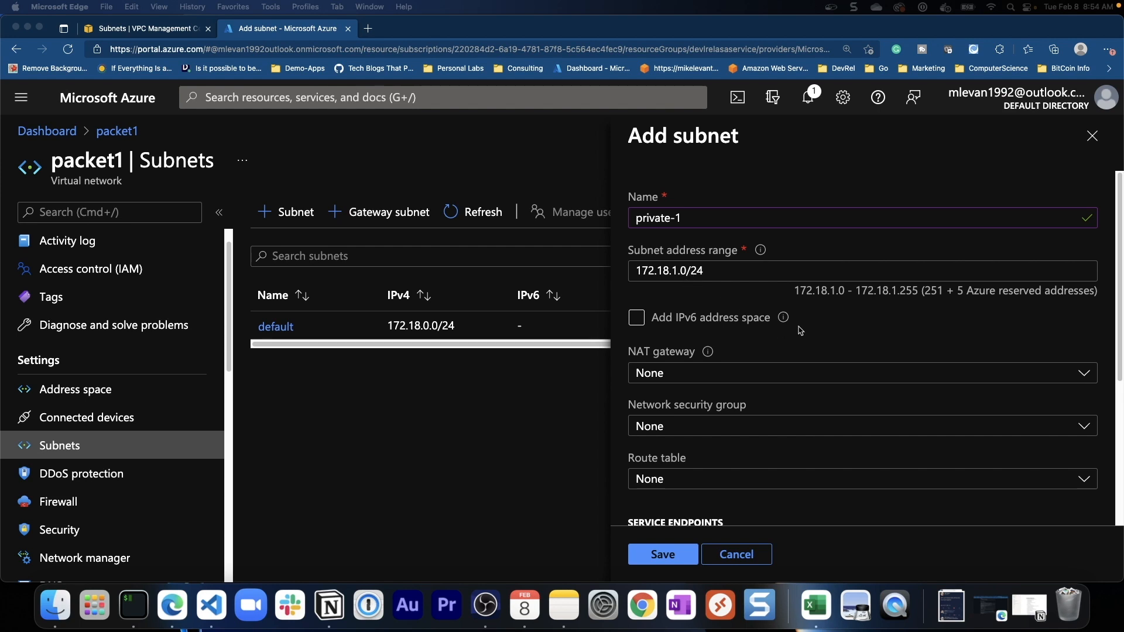
Review the NAT gateway, route table, service endpoint and delegation options of the private-1 subnet, and save the subnet
scroll(802, 331, "down", 1)
left_click(817, 350)
left_click(828, 325)
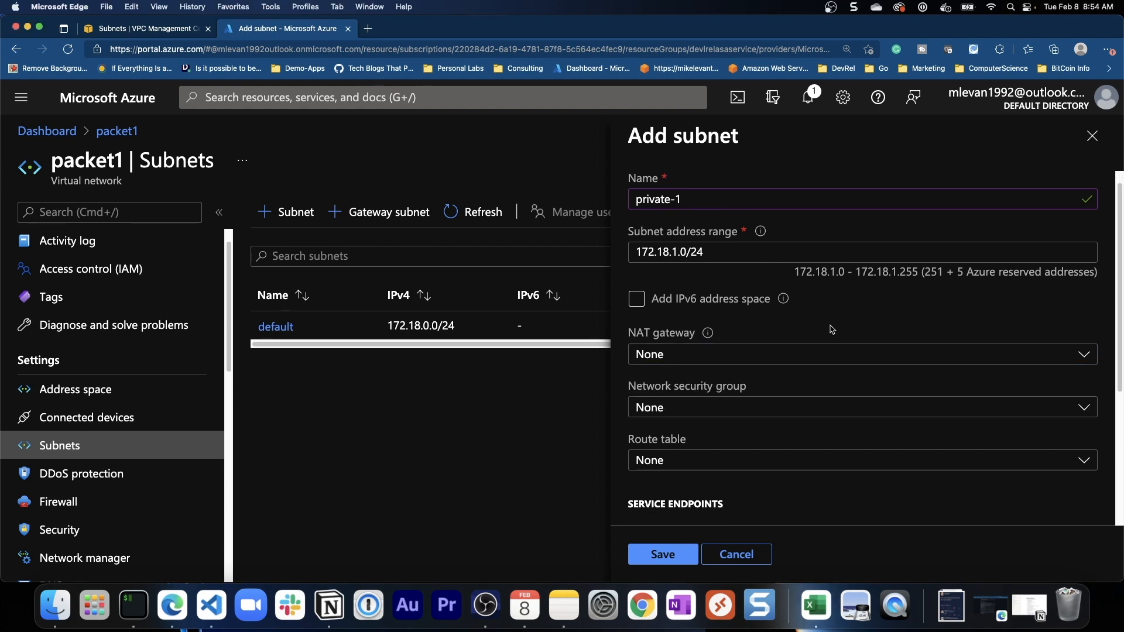
scroll(848, 389, "down", 5)
scroll(824, 360, "up", 5)
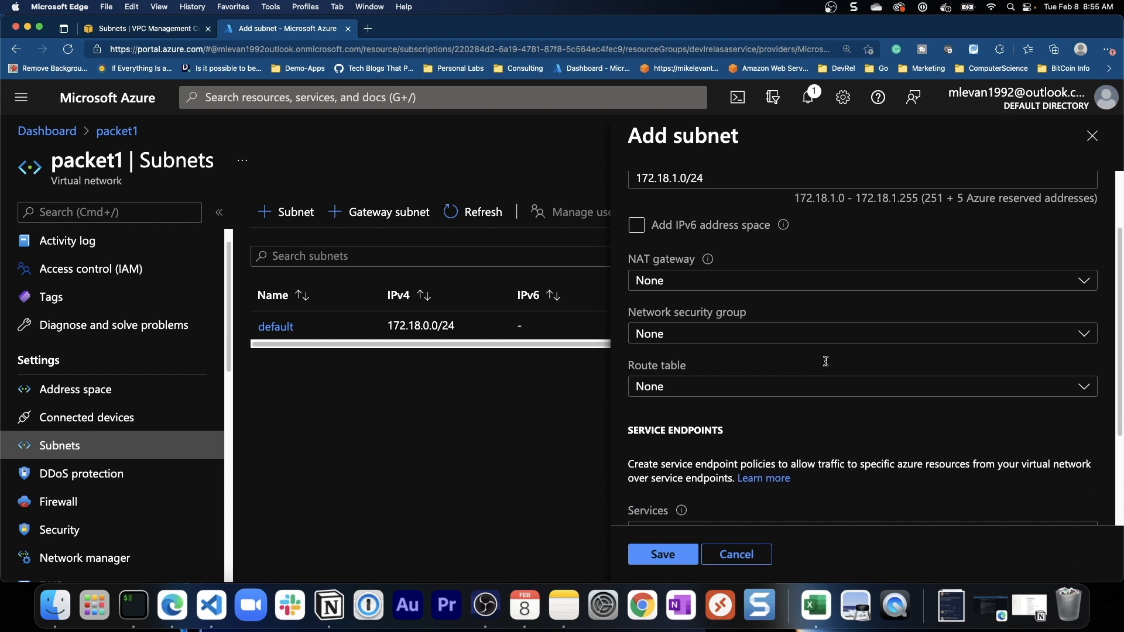
mouse_move(709, 278)
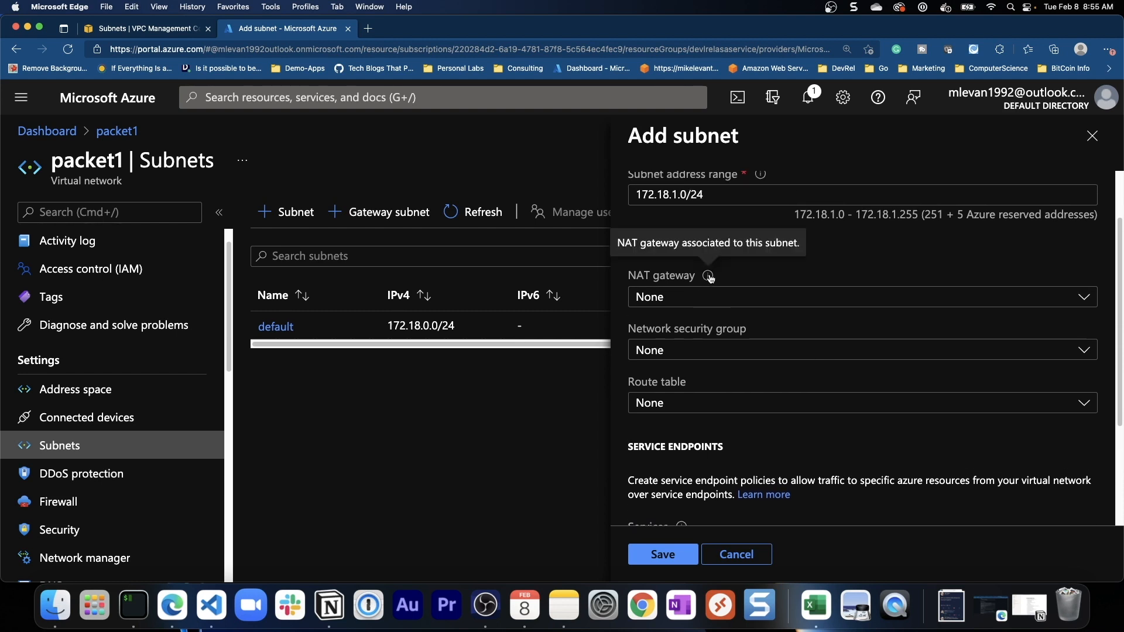
scroll(742, 410, "down", 5)
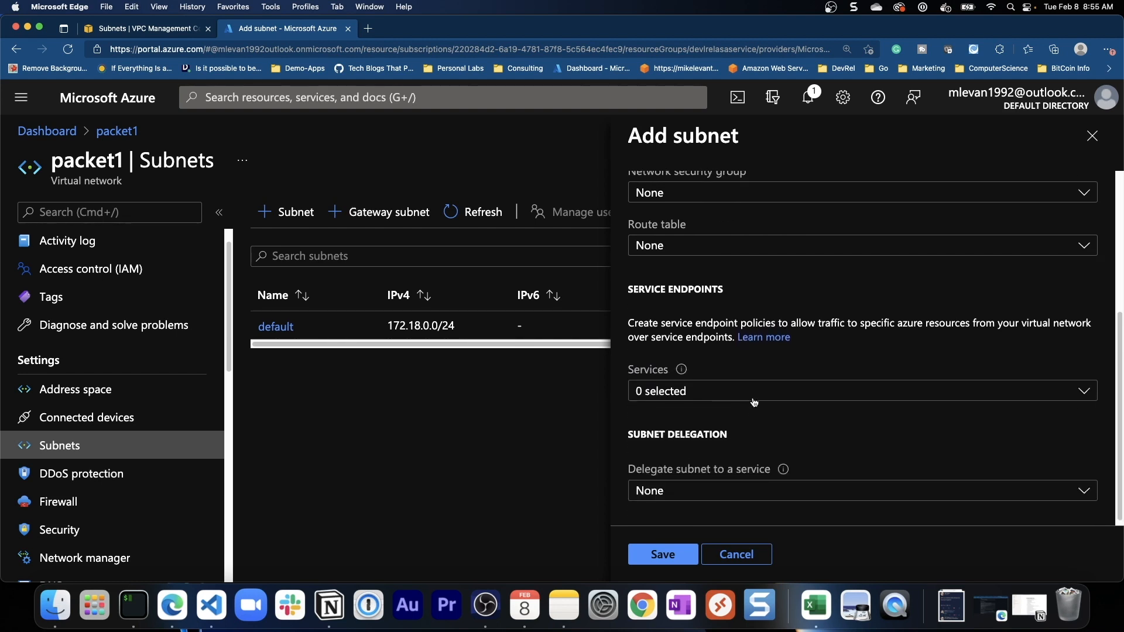
left_click(682, 547)
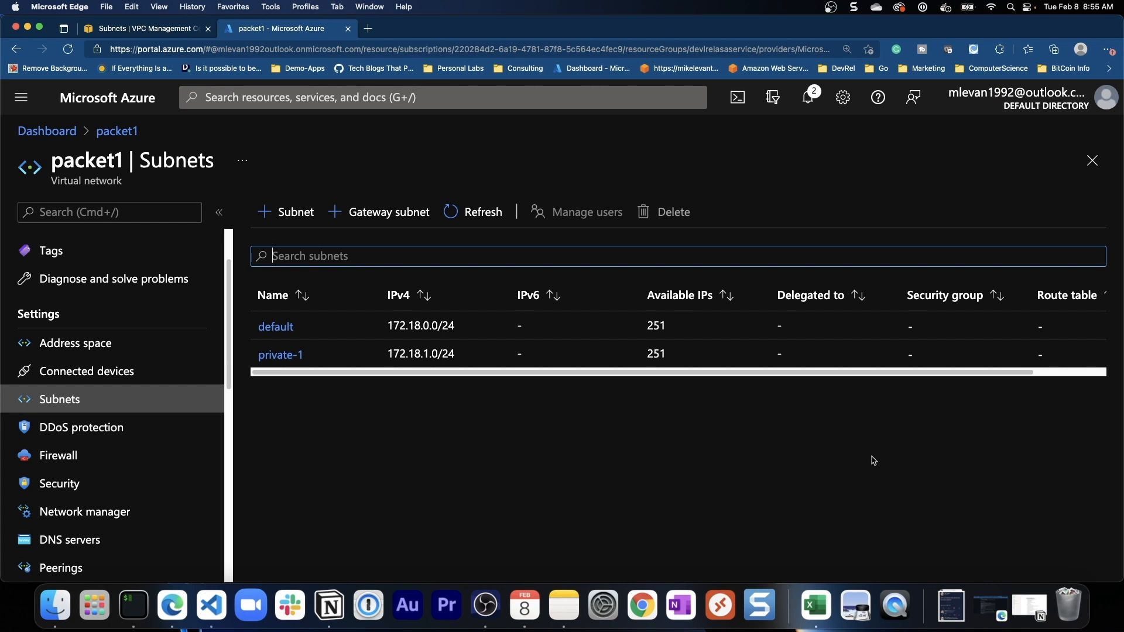
Compare with the AWS subnet list and go back to the packet1 subnets in the Azure portal
left_click(164, 30)
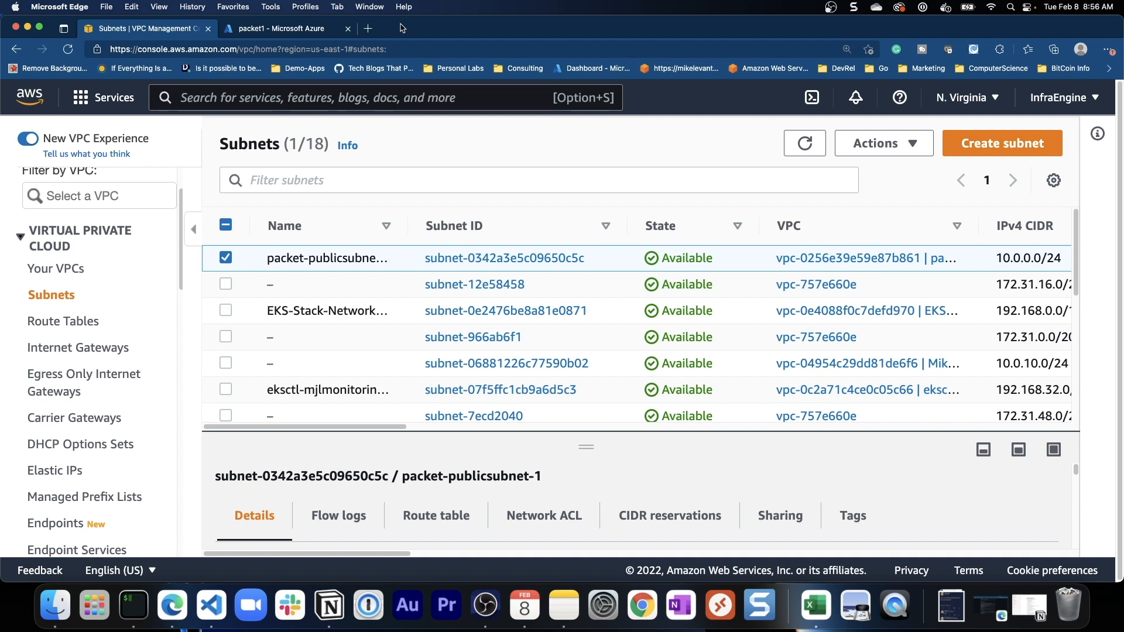
left_click(253, 29)
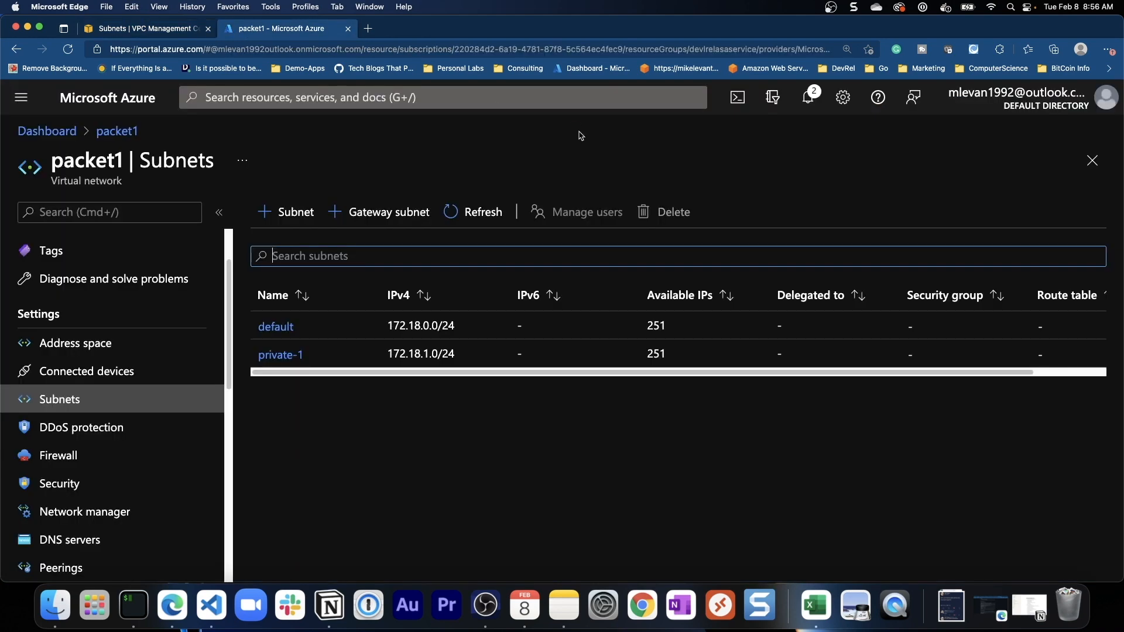